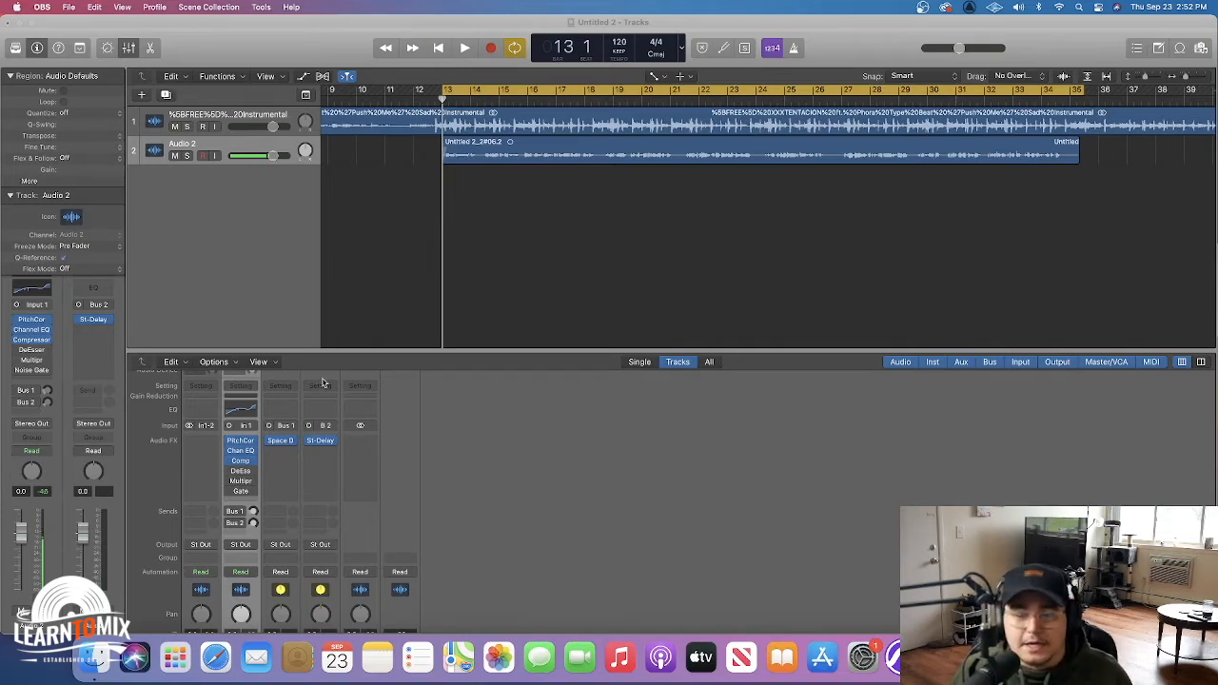
- Activate the remaining inserts and the Bus 1 and Bus 2 sends on the Audio 2 channel, and play the cycled section
{"action": "left_click", "coordinate": [229, 472]}
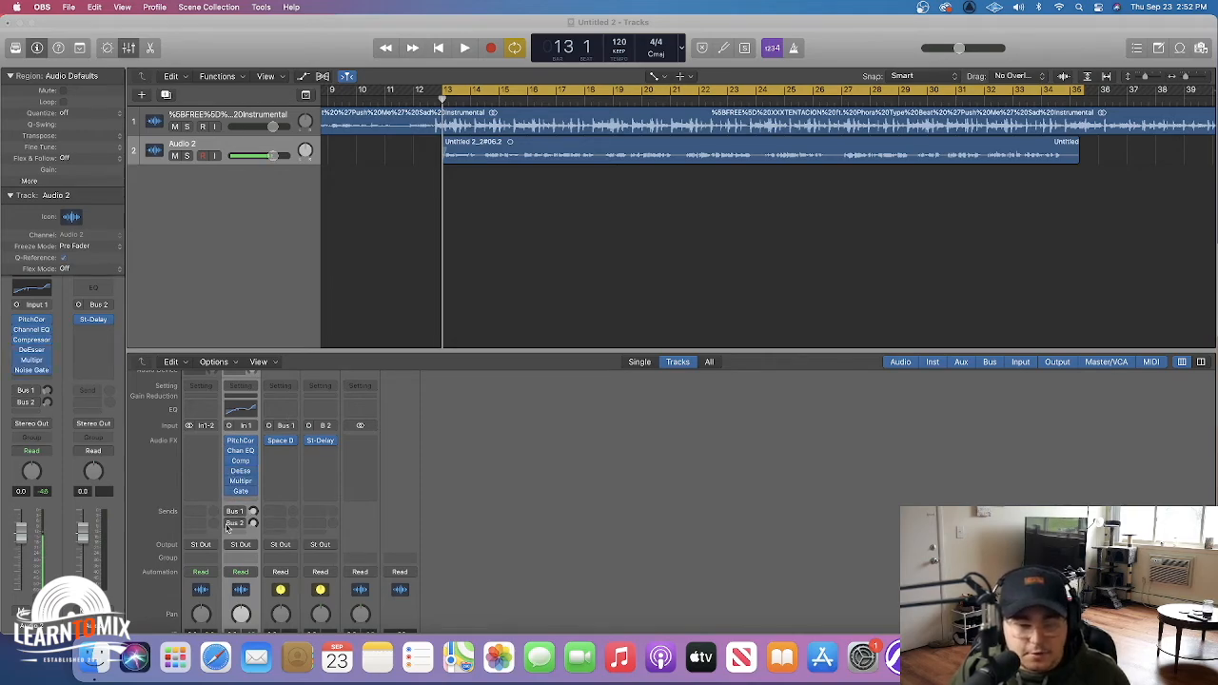
{"action": "left_click", "coordinate": [231, 512]}
{"action": "left_click", "coordinate": [233, 524]}
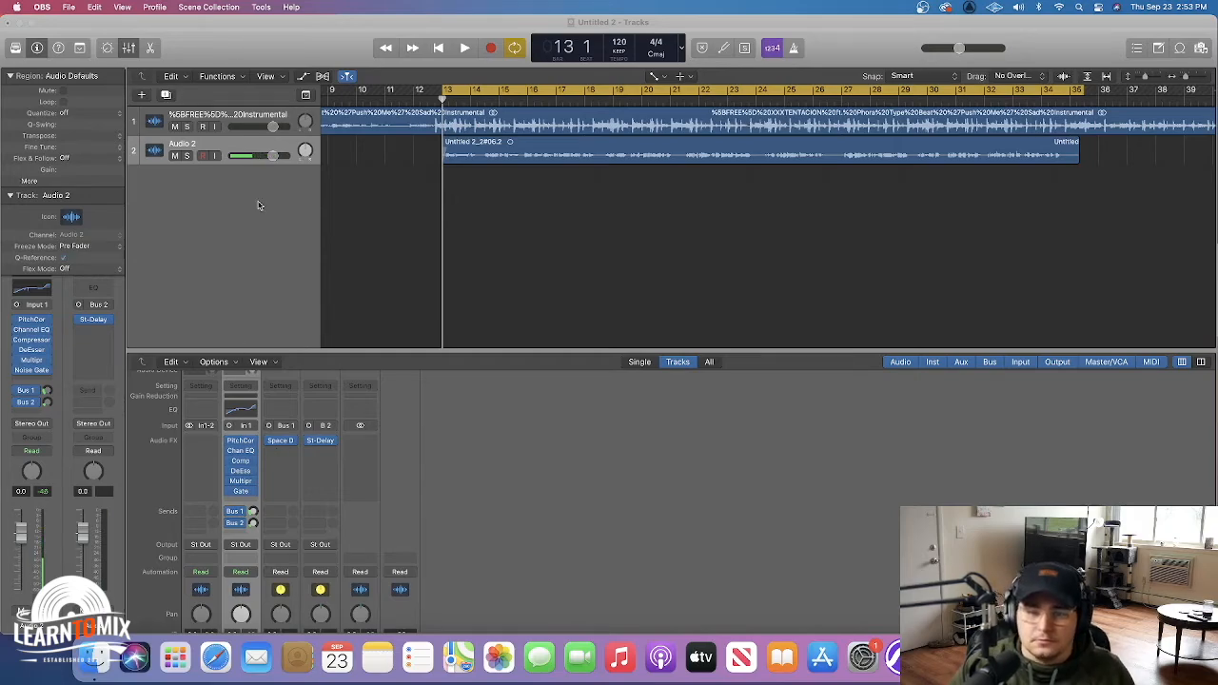
{"action": "left_click", "coordinate": [308, 43]}
{"action": "key", "text": "space"}
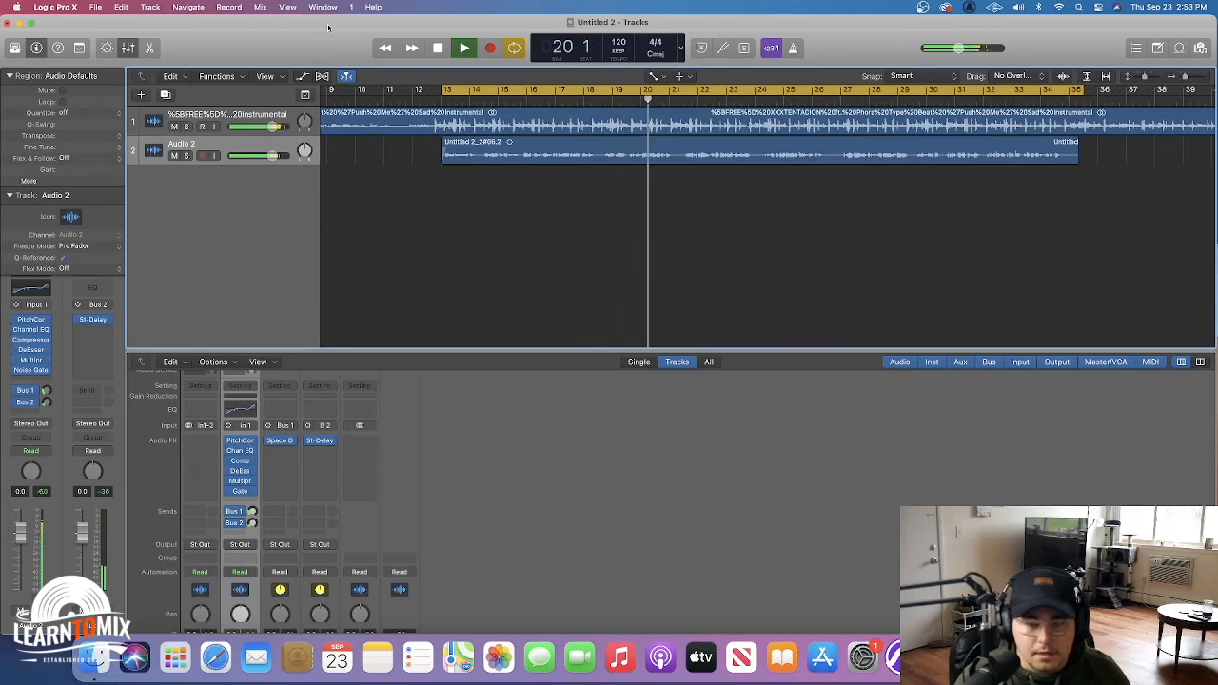
{"action": "key", "text": "space"}
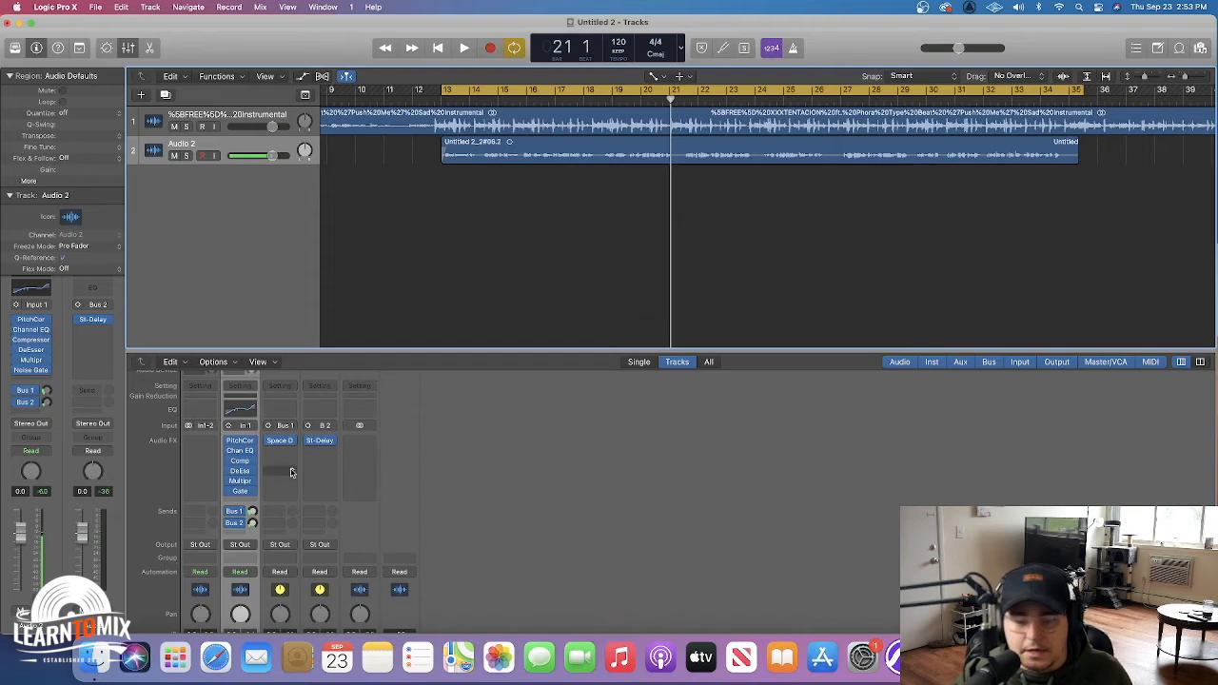
- Bypass all inserts and both bus sends on the Audio 2 channel and play the dry vocal
{"action": "left_click_drag", "start_coordinate": [229, 441], "coordinate": [229, 522]}
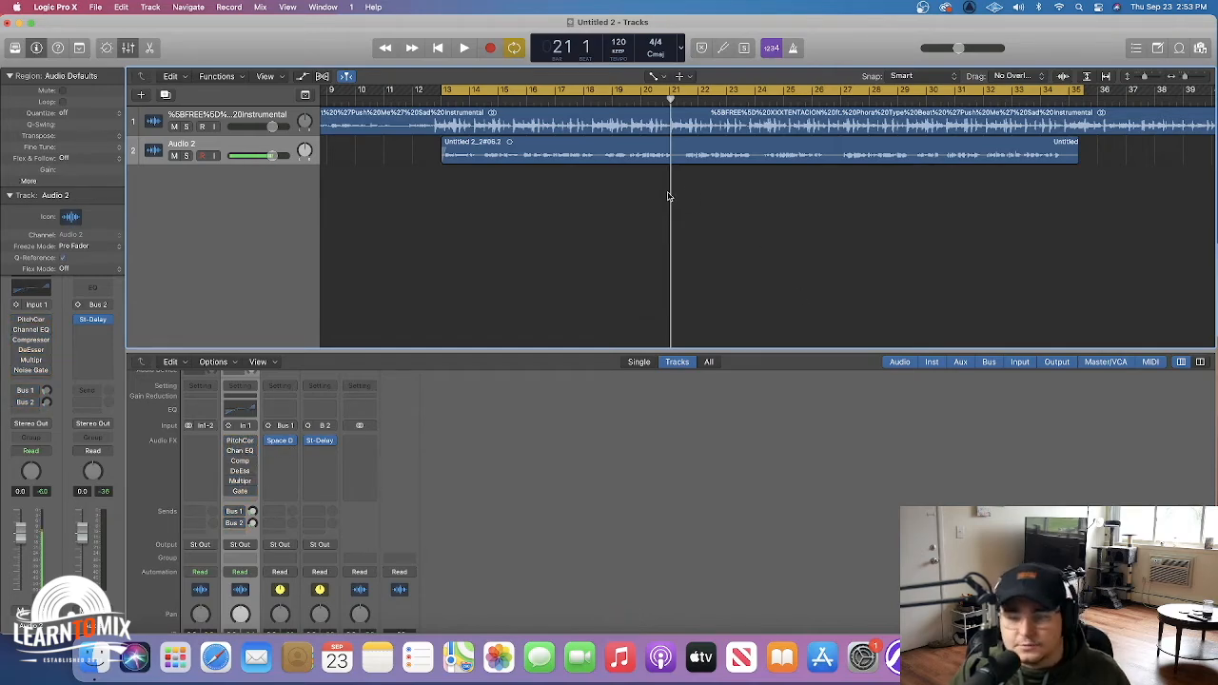
{"action": "key", "text": "space"}
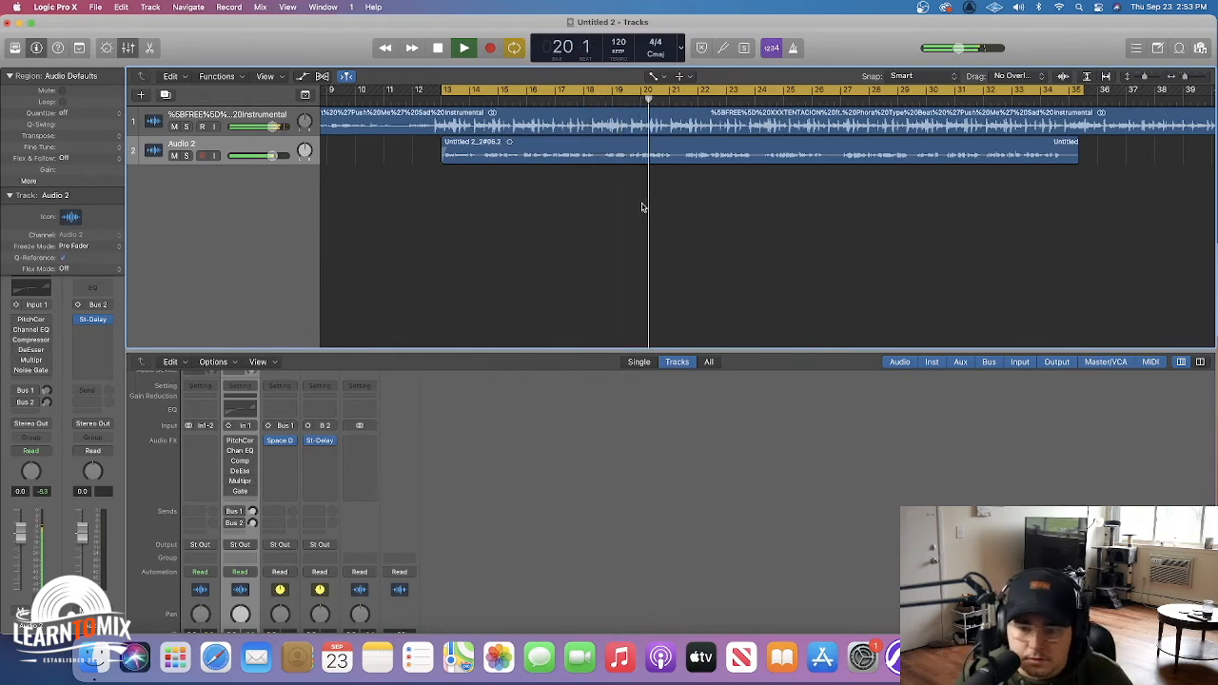
{"action": "key", "text": "space"}
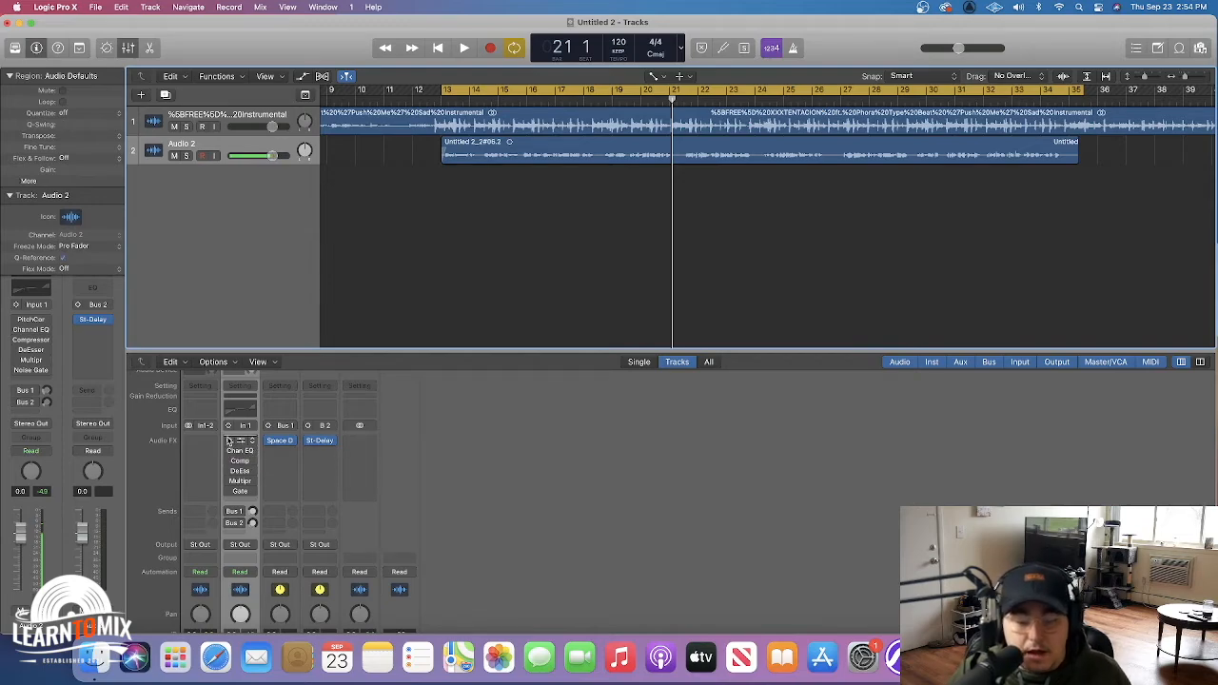
- Activate Pitch Correction on Audio 2 and set its response to 72.9 ms
{"action": "left_click", "coordinate": [233, 441]}
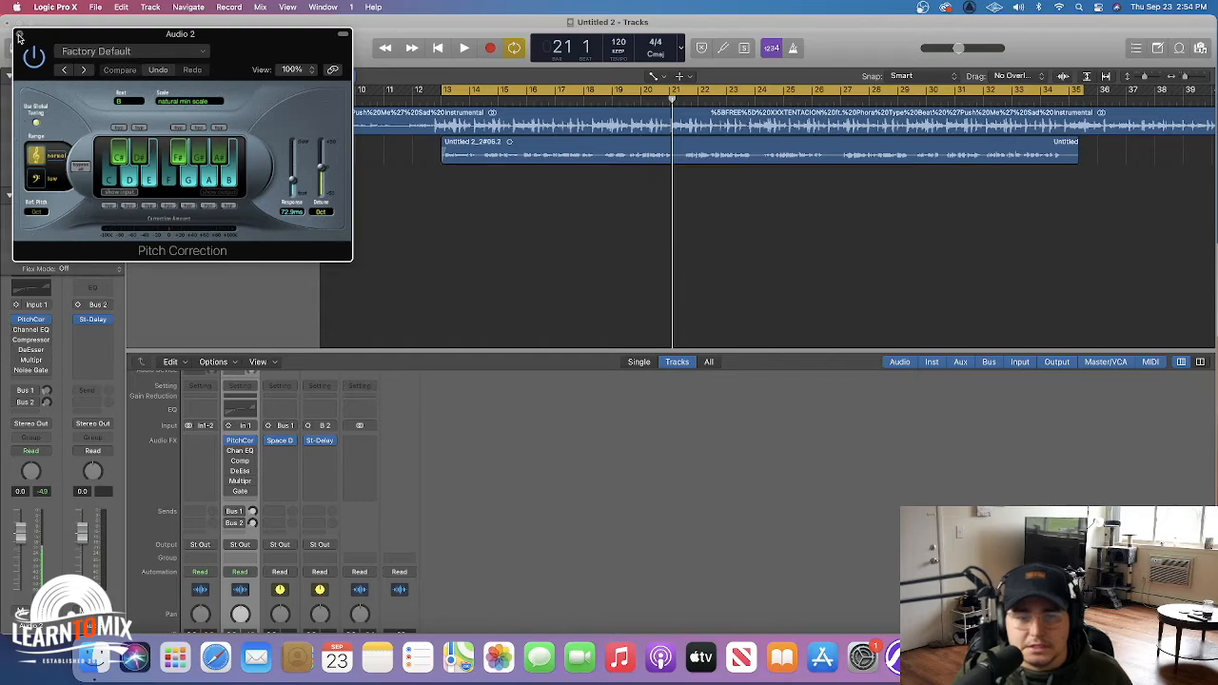
{"action": "left_click_drag", "start_coordinate": [293, 184], "coordinate": [290, 197]}
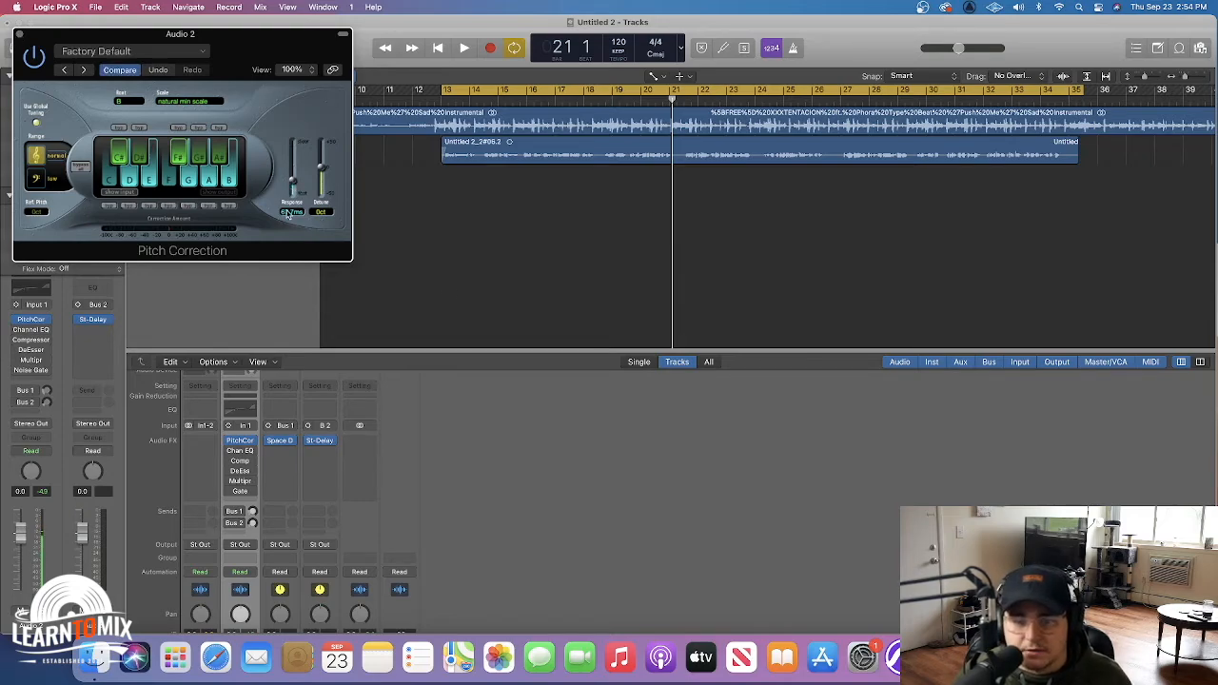
{"action": "double_click", "coordinate": [290, 211]}
{"action": "type", "text": "73"}
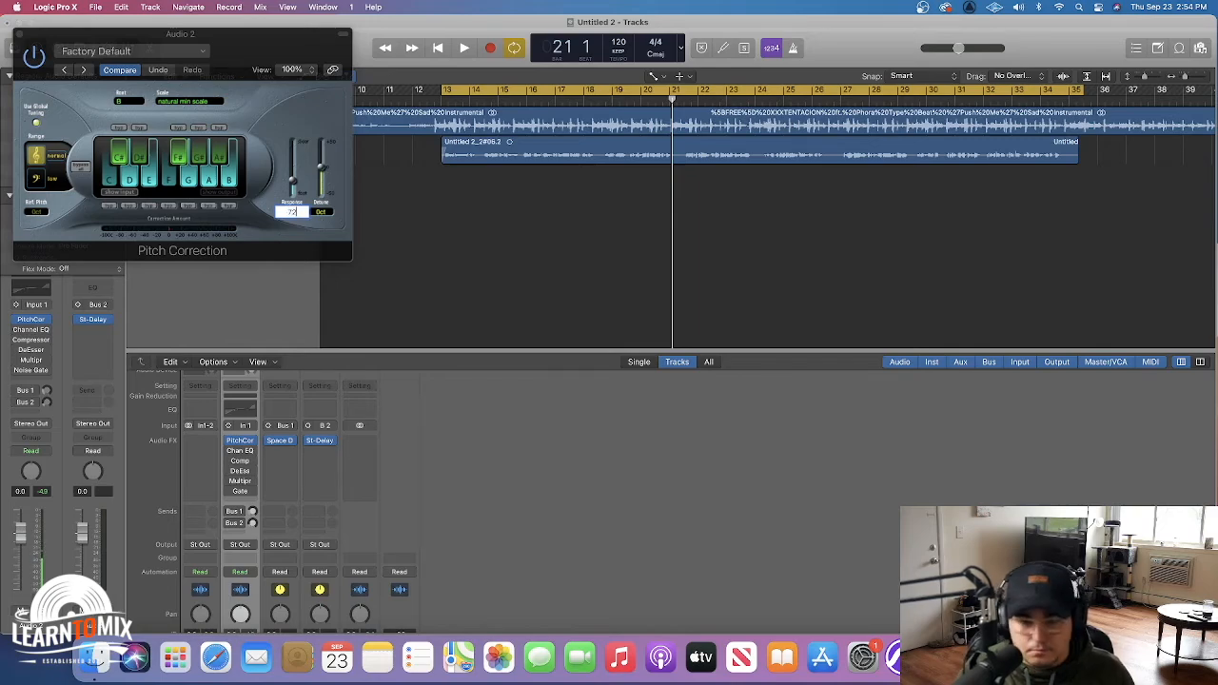
{"action": "key", "text": "Return"}
{"action": "scroll", "coordinate": [424, 148], "scroll_direction": "right", "scroll_amount": 1}
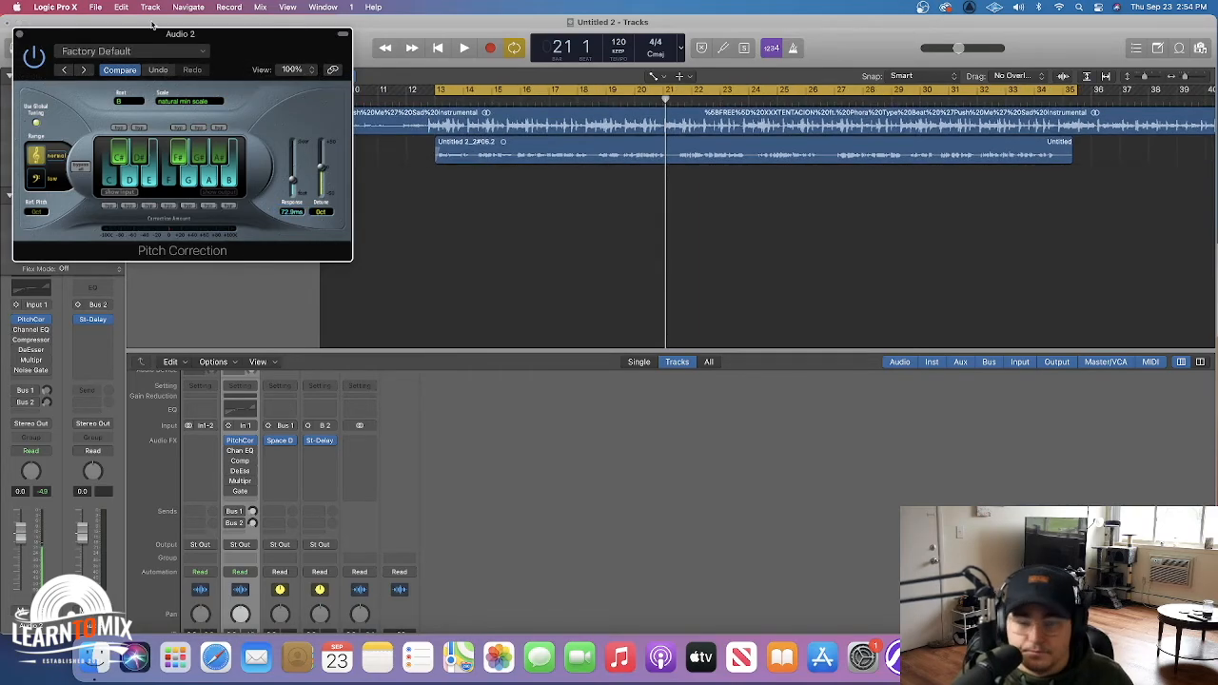
{"action": "left_click", "coordinate": [19, 33]}
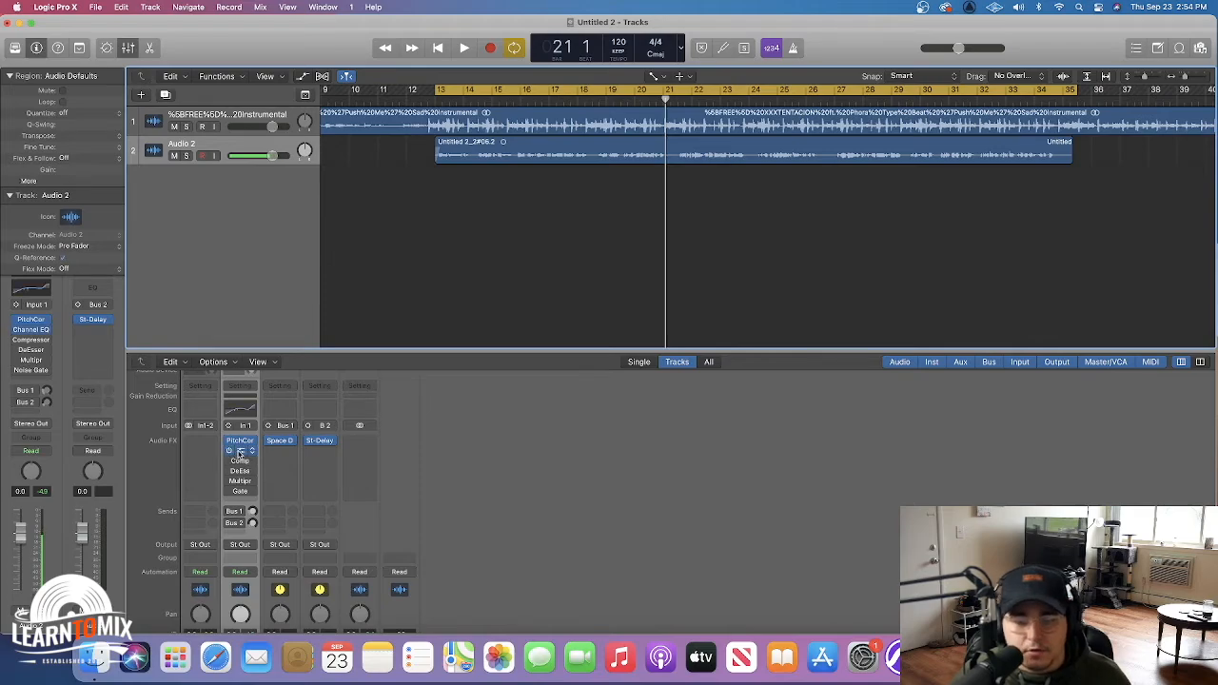
- Activate the Channel EQ on Audio 2 and examine its band settings
{"action": "left_click", "coordinate": [240, 455]}
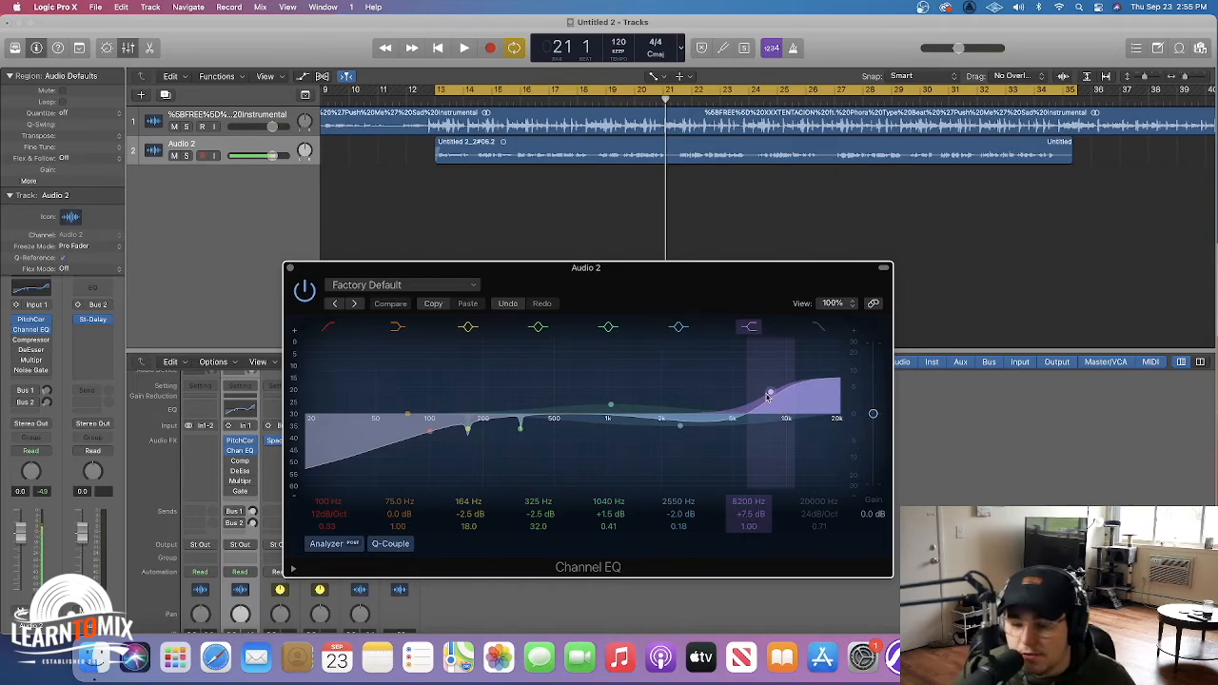
{"action": "left_click", "coordinate": [290, 268]}
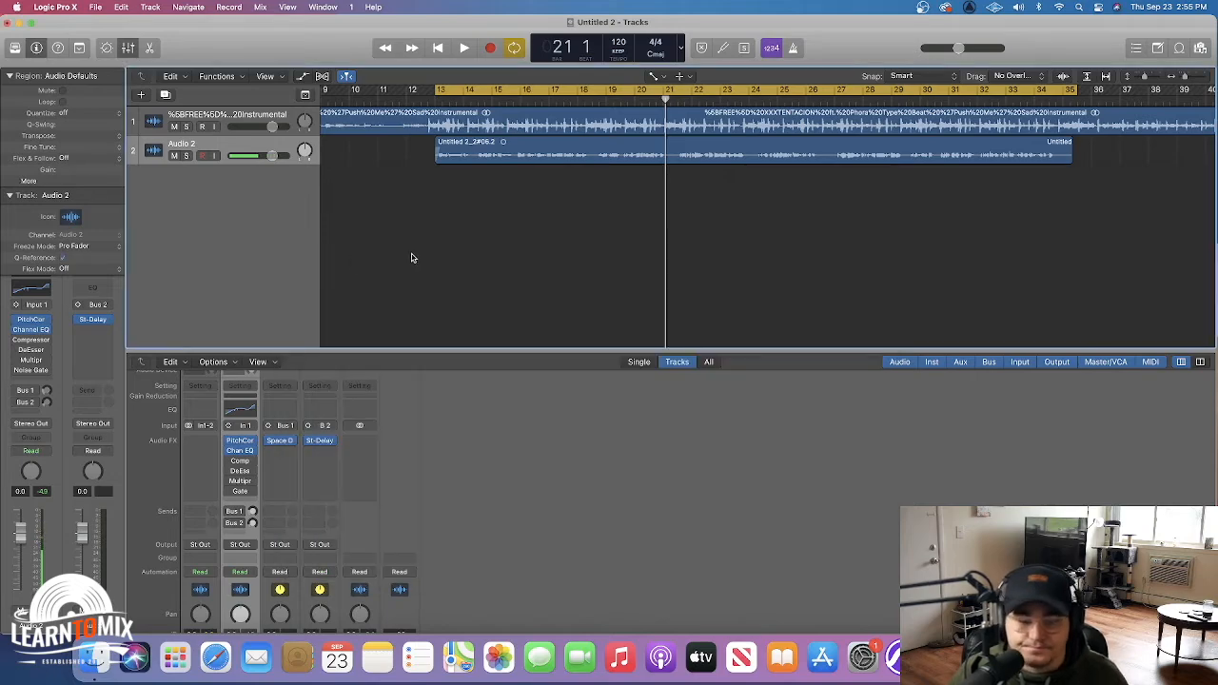
- Activate the Compressor on Audio 2 and set its threshold to about -21.5 dB during playback
{"action": "left_click", "coordinate": [238, 450]}
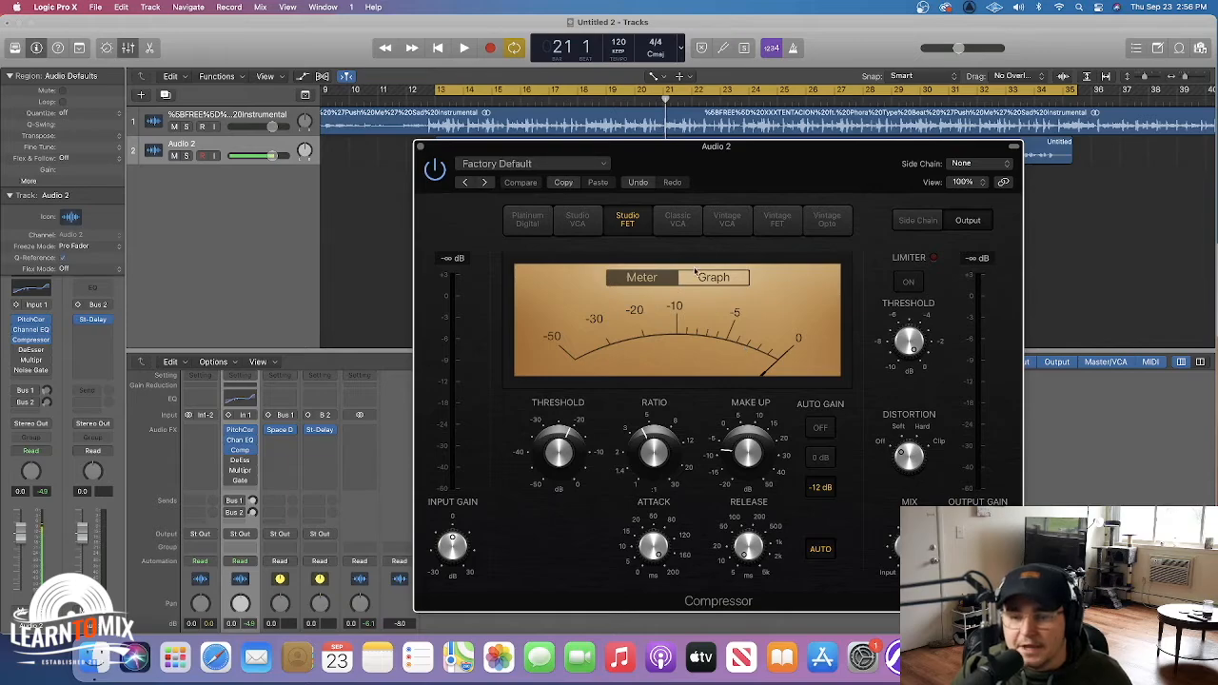
{"action": "key", "text": "space"}
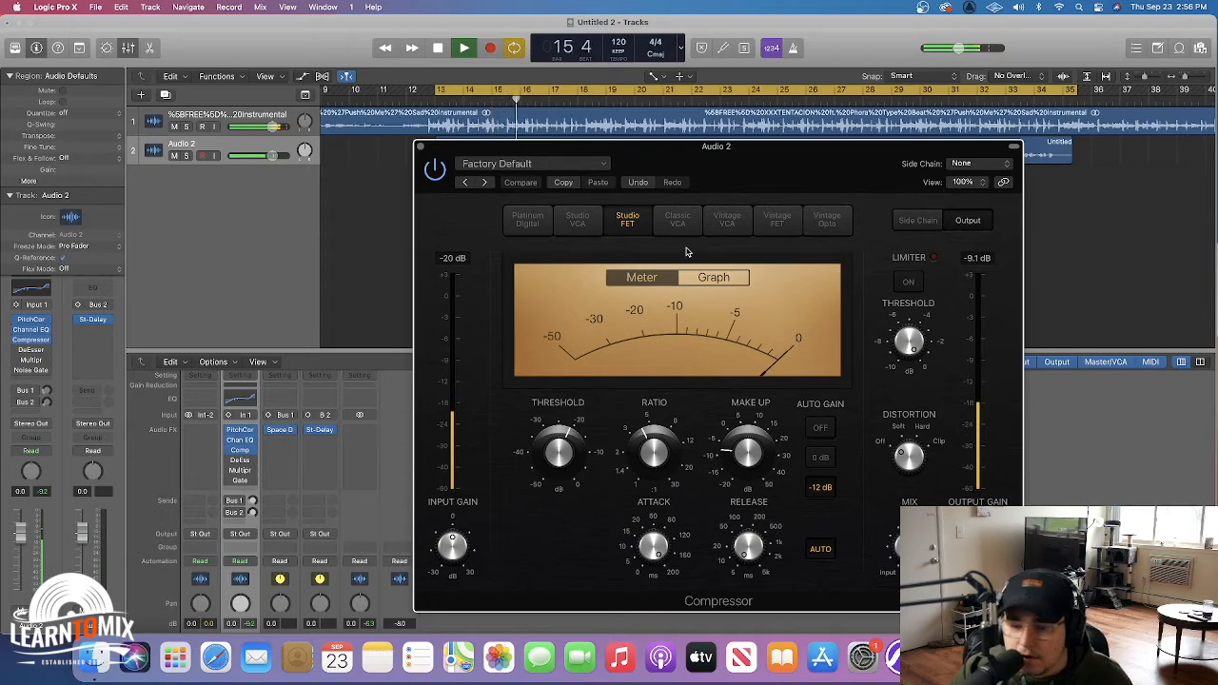
{"action": "mouse_move", "coordinate": [555, 446]}
{"action": "left_mouse_down"}
{"action": "mouse_move", "coordinate": [555, 464]}
{"action": "mouse_move", "coordinate": [555, 451]}
{"action": "left_mouse_up"}
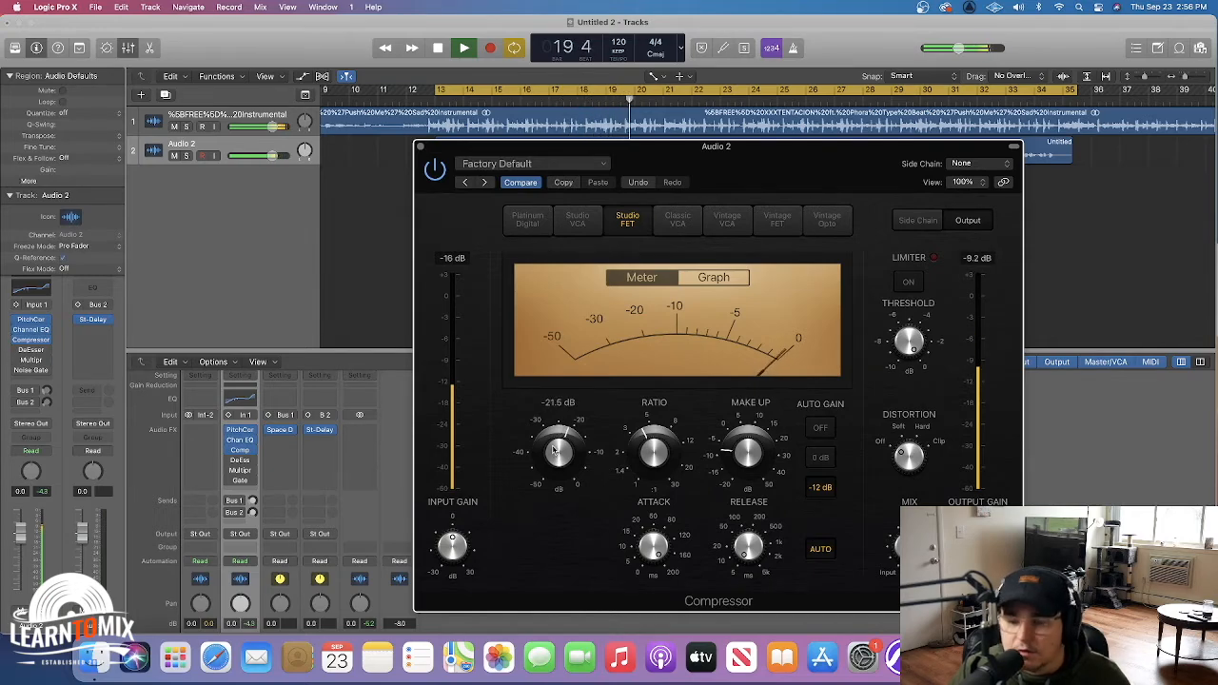
{"action": "key", "text": "space"}
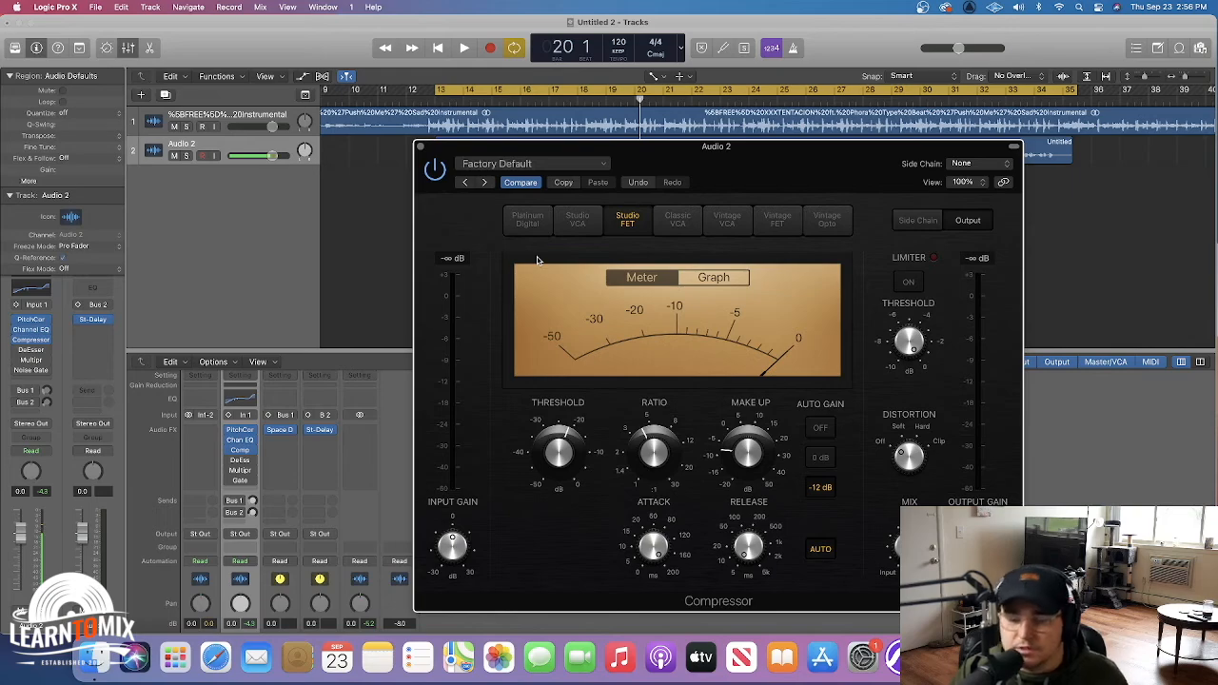
{"action": "left_click", "coordinate": [420, 146]}
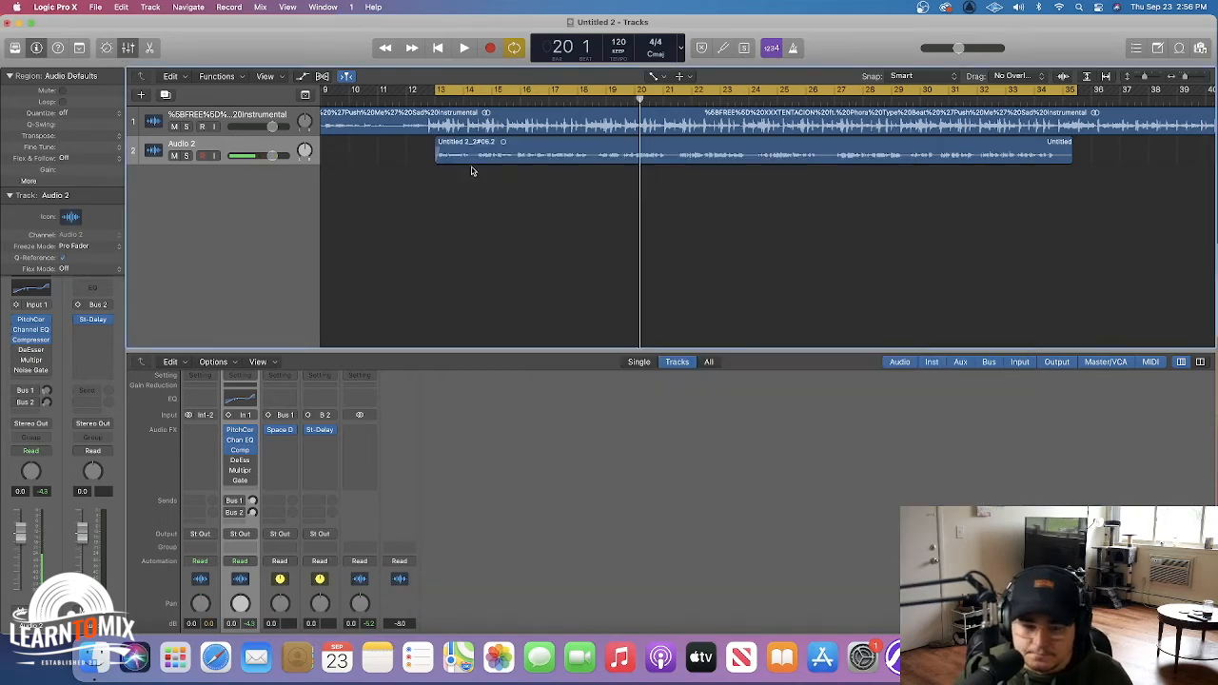
- Activate the DeEsser on Audio 2 and examine its detector and suppressor settings
{"action": "left_click", "coordinate": [230, 461]}
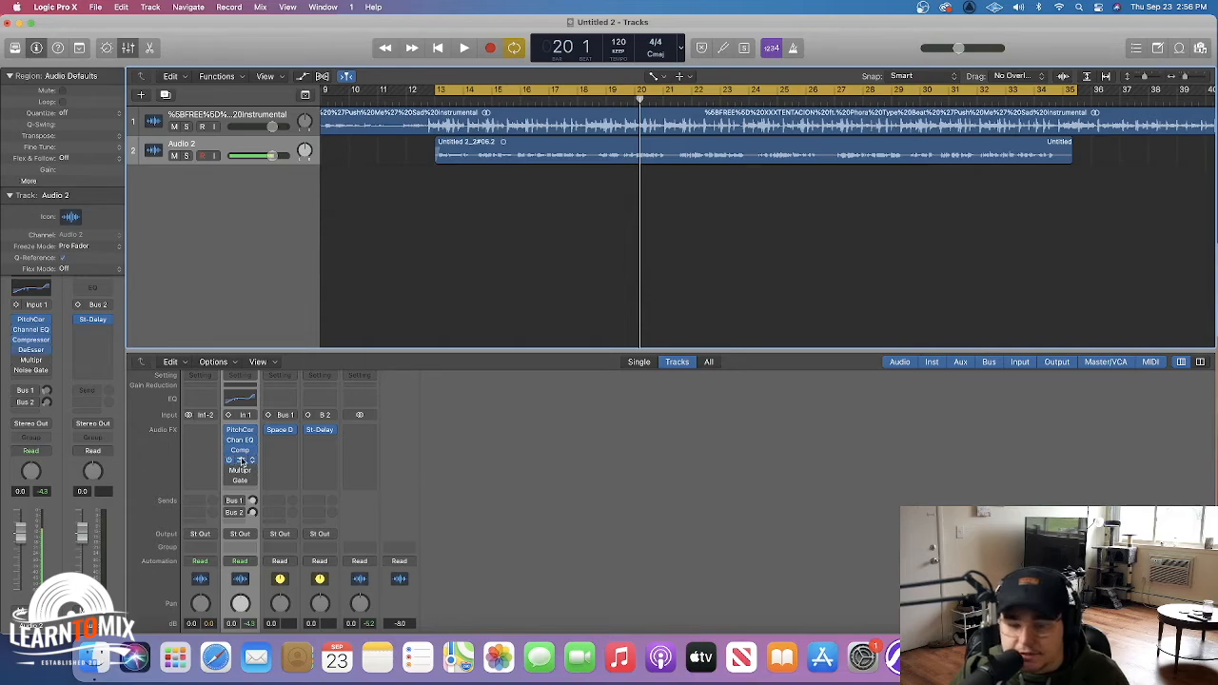
{"action": "left_click", "coordinate": [241, 460]}
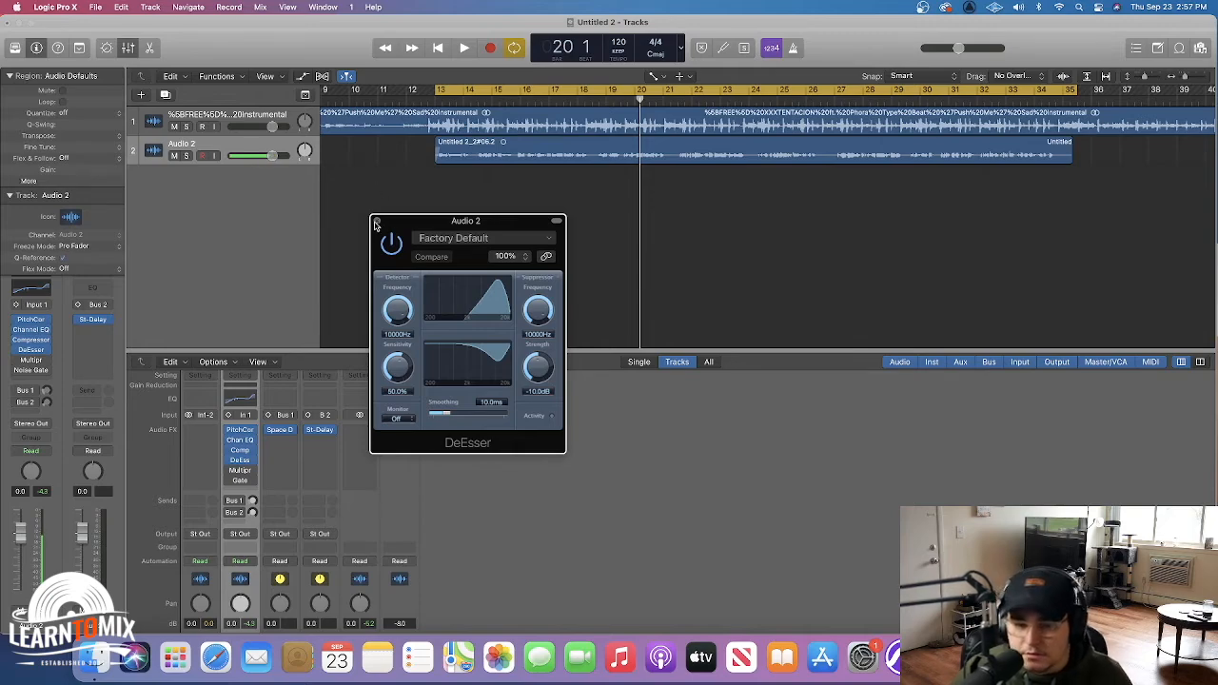
{"action": "left_click", "coordinate": [376, 221]}
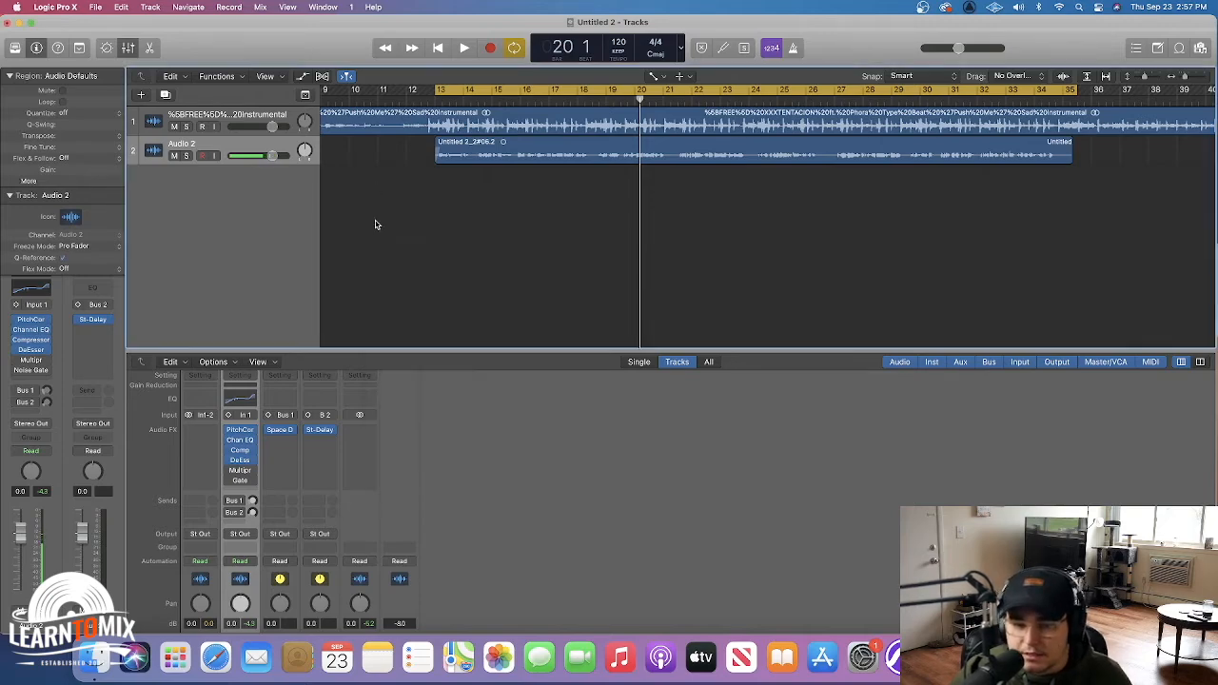
- Activate the Multipressor on Audio 2, load the Final Hip Hop Compressor preset and play the vocal briefly
{"action": "left_click", "coordinate": [241, 470]}
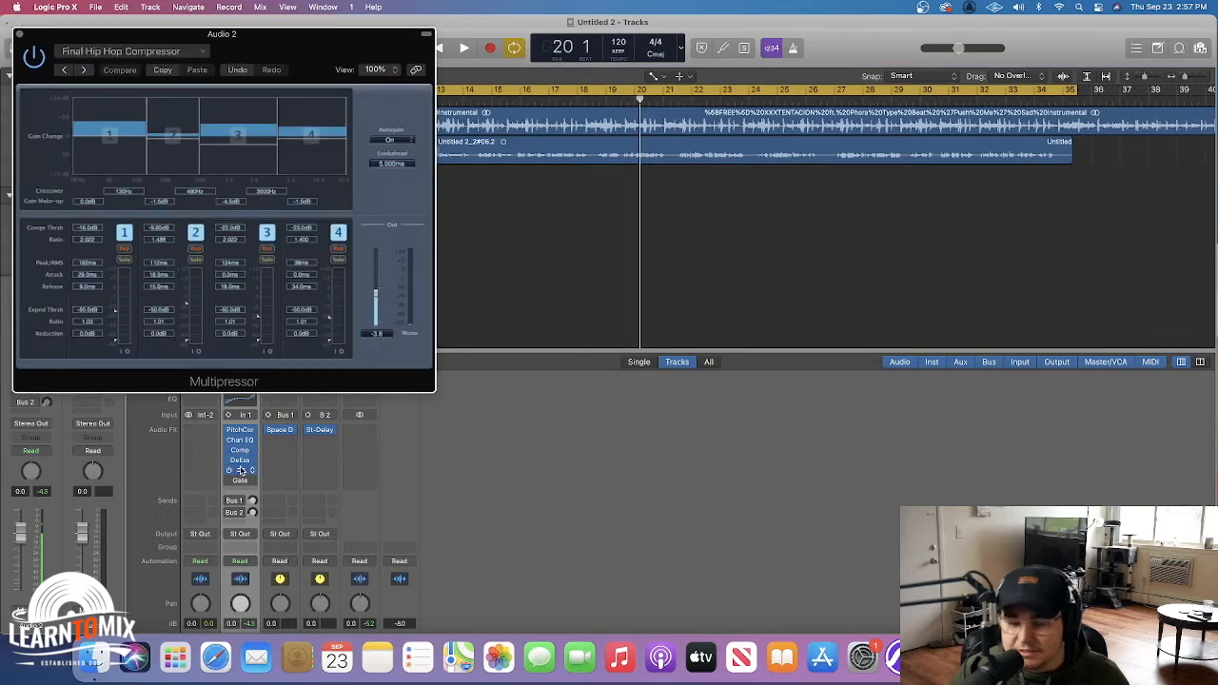
{"action": "left_click", "coordinate": [167, 54]}
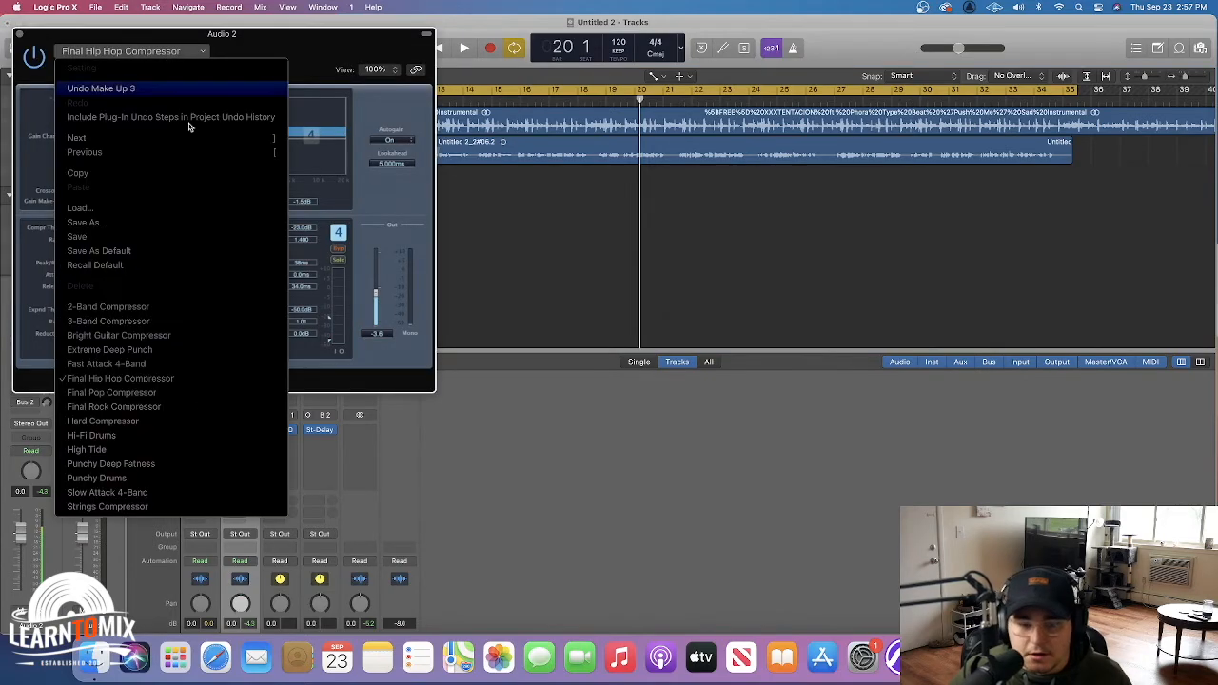
{"action": "left_click", "coordinate": [185, 378]}
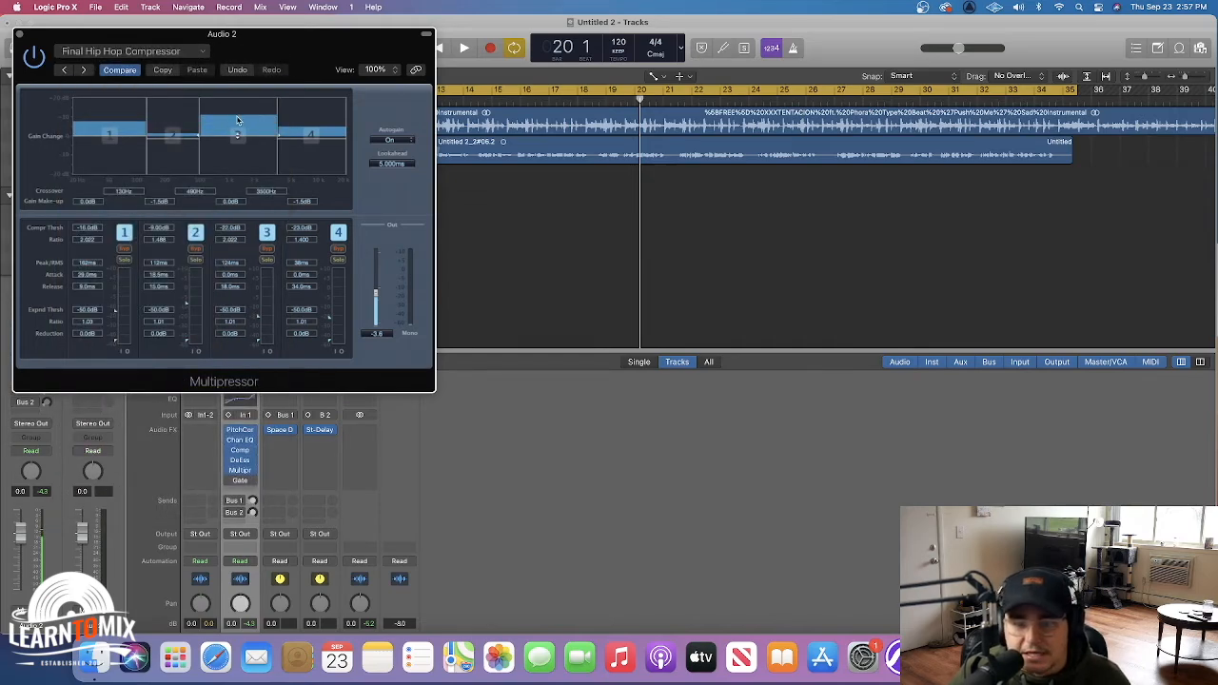
{"action": "key", "text": "space"}
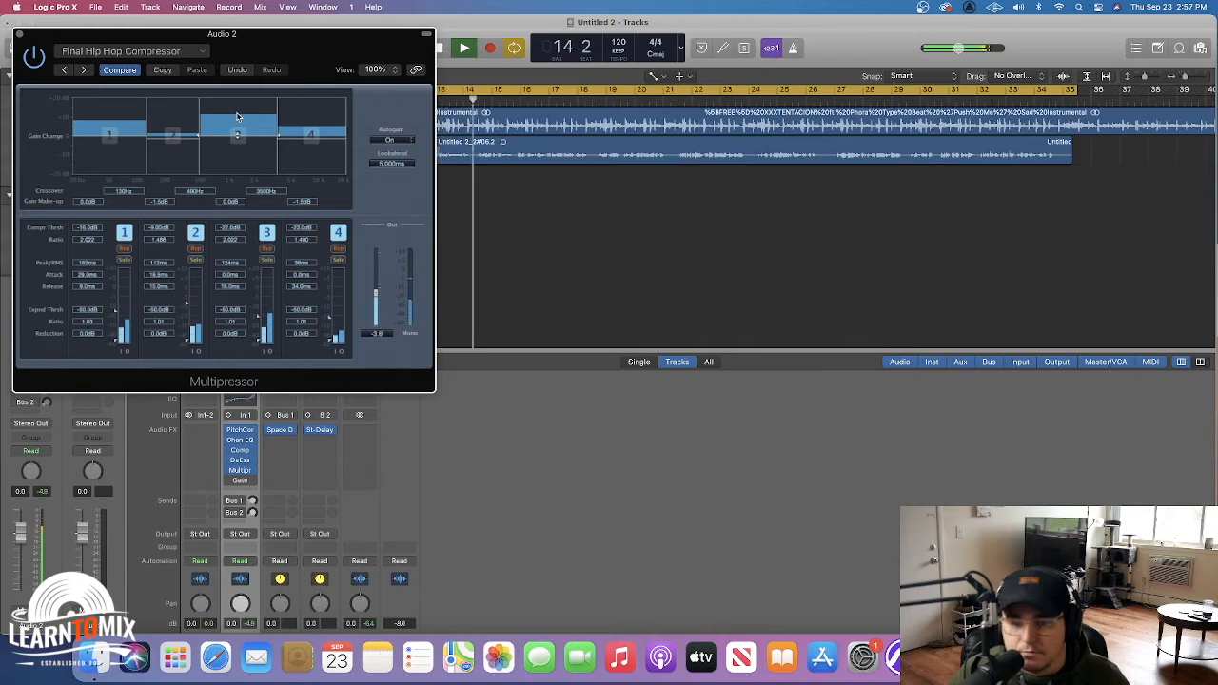
{"action": "key", "text": "space"}
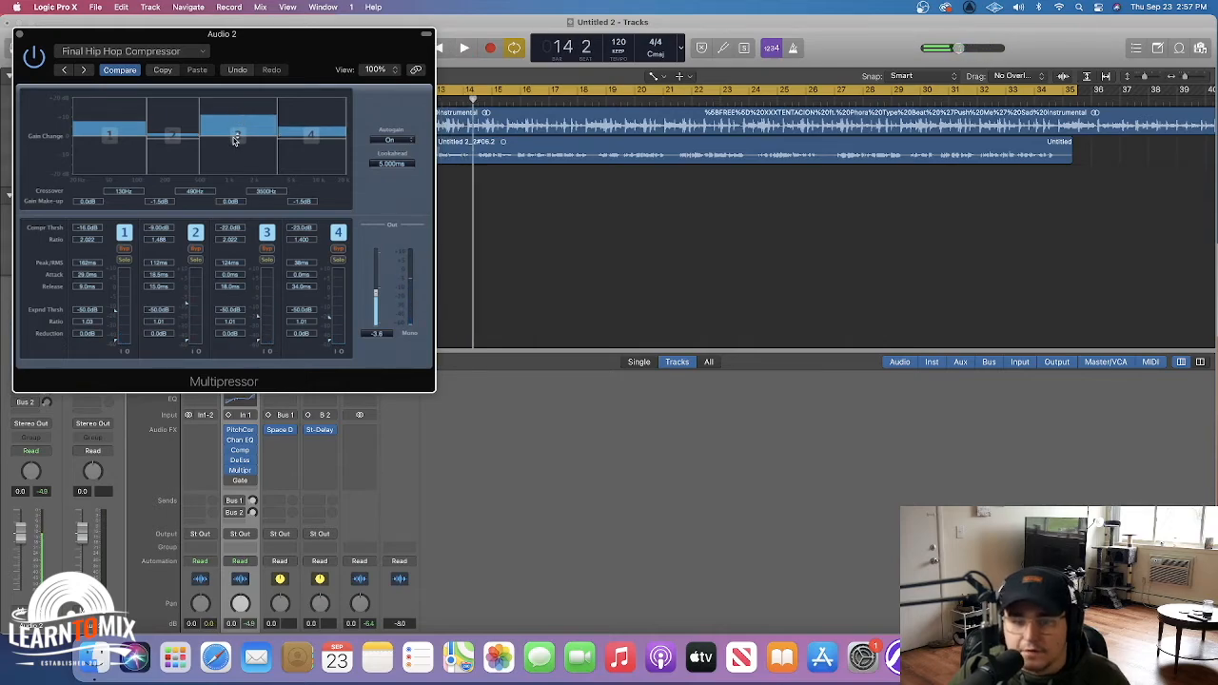
- Lower the Multipressor's band 3 gain make-up to -3.0 dB, check it in playback and close the plug-in
{"action": "left_click_drag", "start_coordinate": [237, 139], "coordinate": [236, 143]}
{"action": "key", "text": "space"}
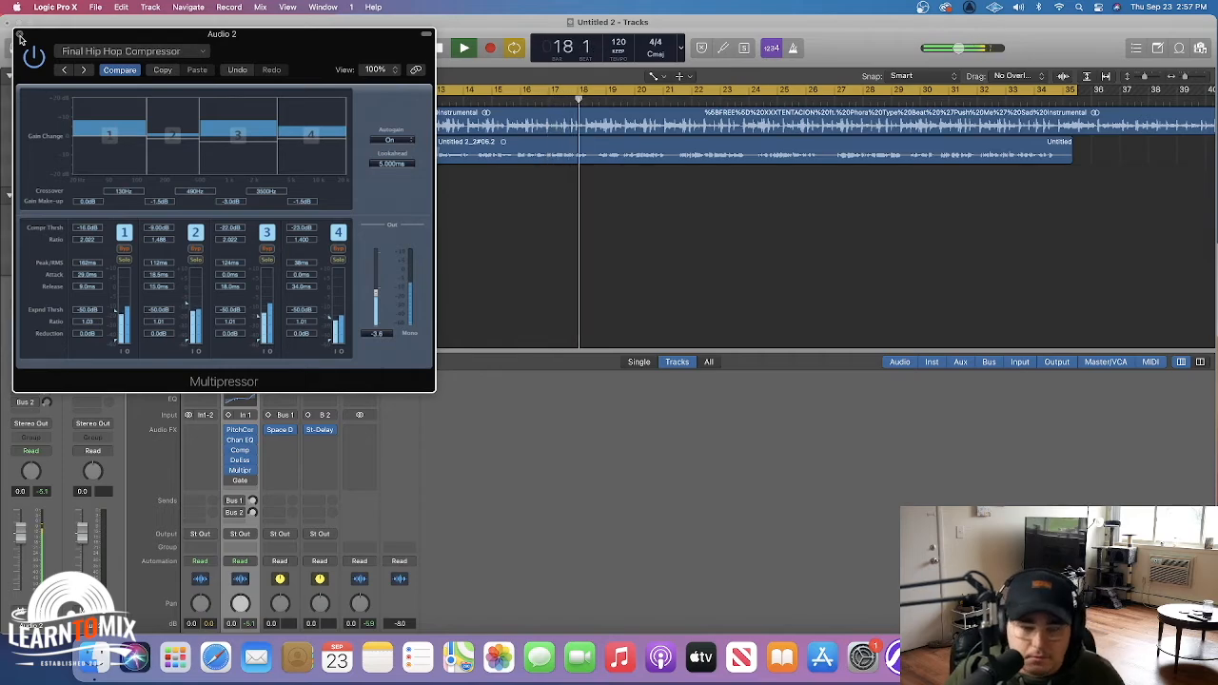
{"action": "key", "text": "space"}
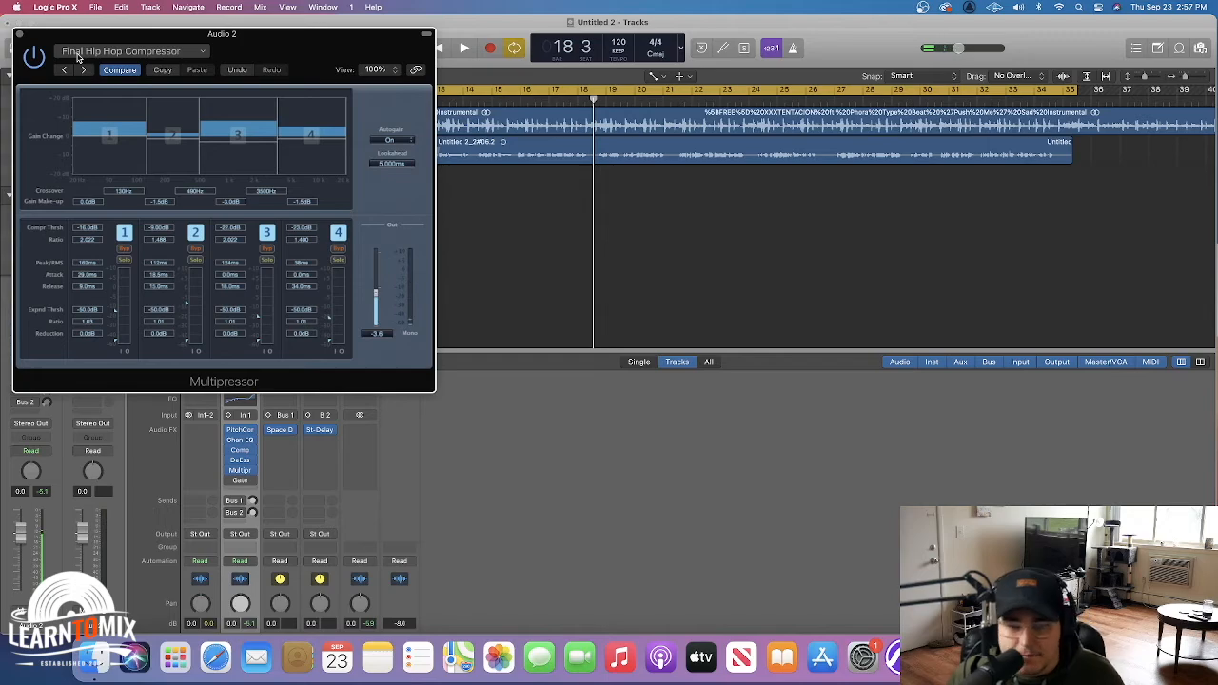
{"action": "left_click", "coordinate": [110, 52]}
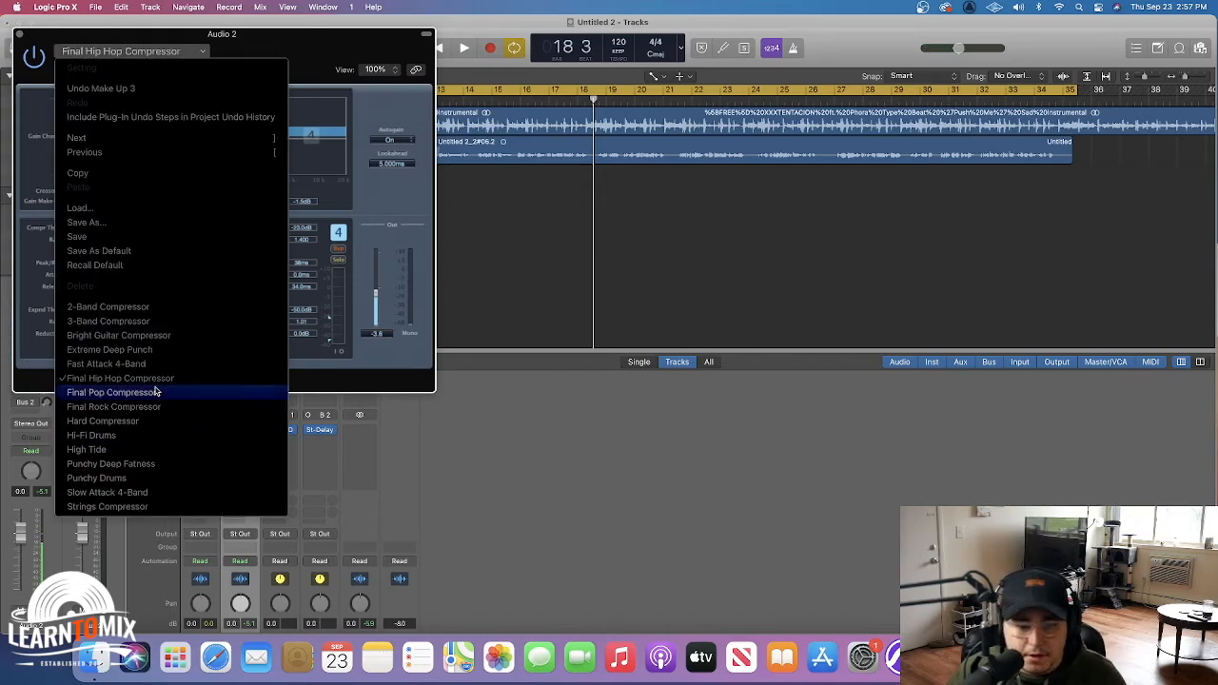
{"action": "left_click", "coordinate": [19, 36]}
{"action": "left_click", "coordinate": [20, 36]}
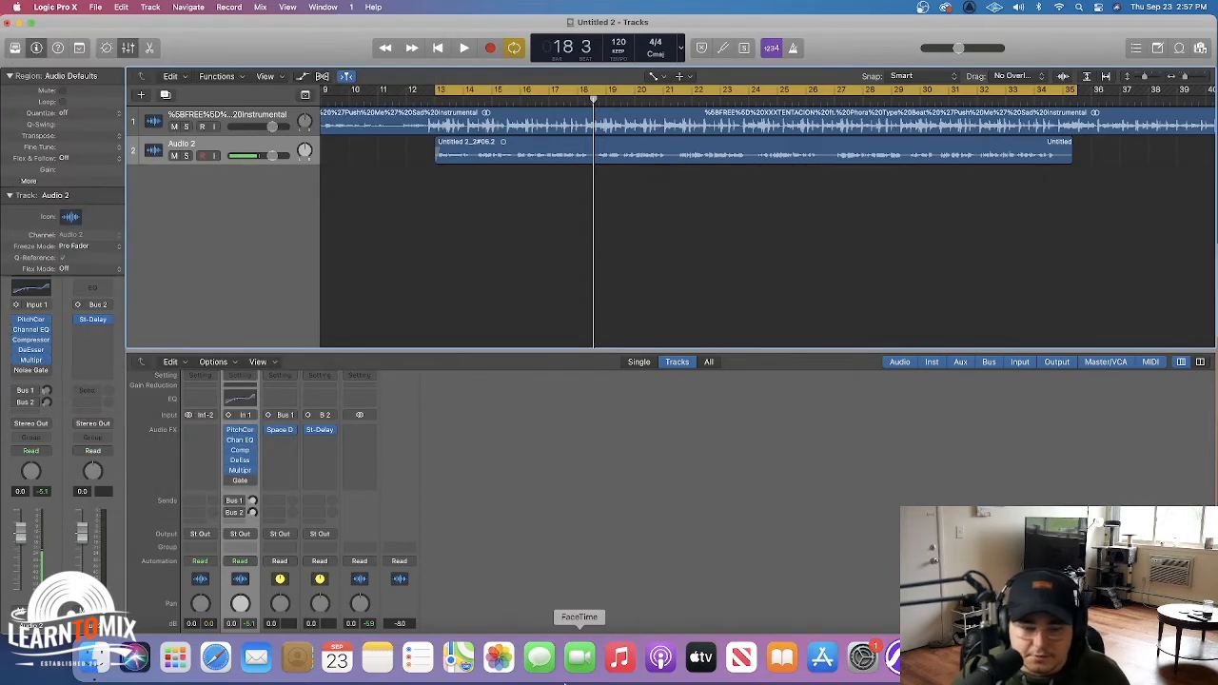
- Activate the Noise Gate on Audio 2 and set its reduction to -87 dB during playback
{"action": "left_click", "coordinate": [229, 482]}
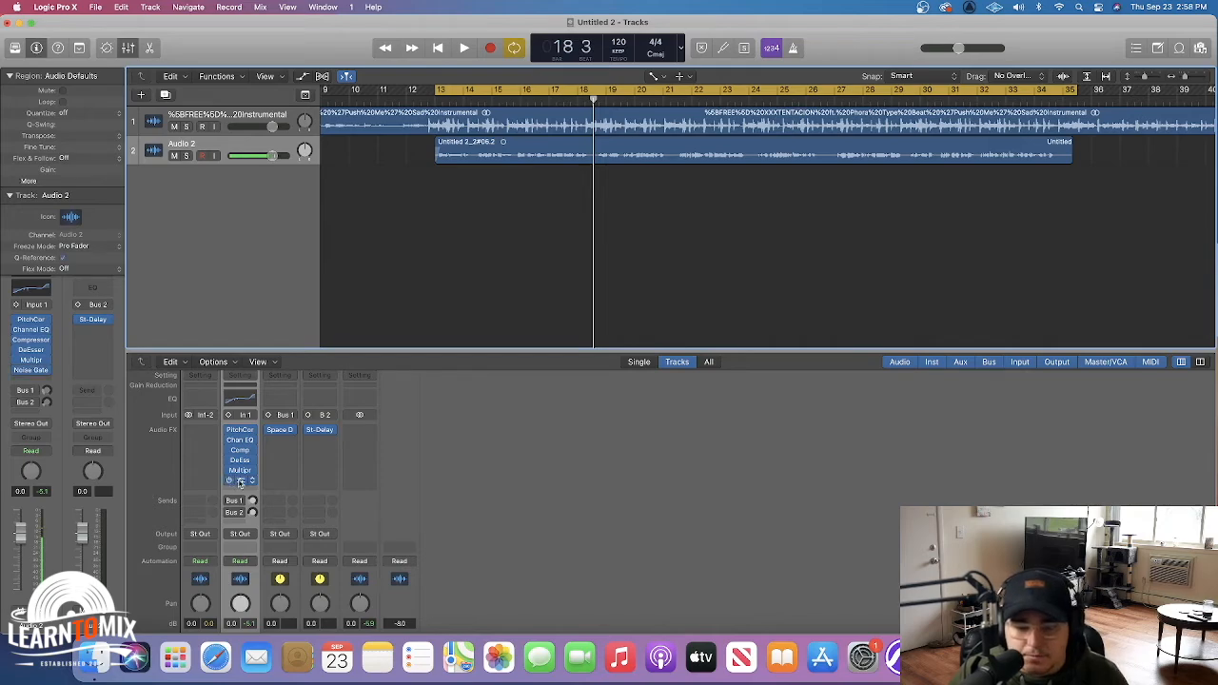
{"action": "left_click", "coordinate": [240, 481]}
{"action": "left_click_drag", "start_coordinate": [138, 178], "coordinate": [125, 163]}
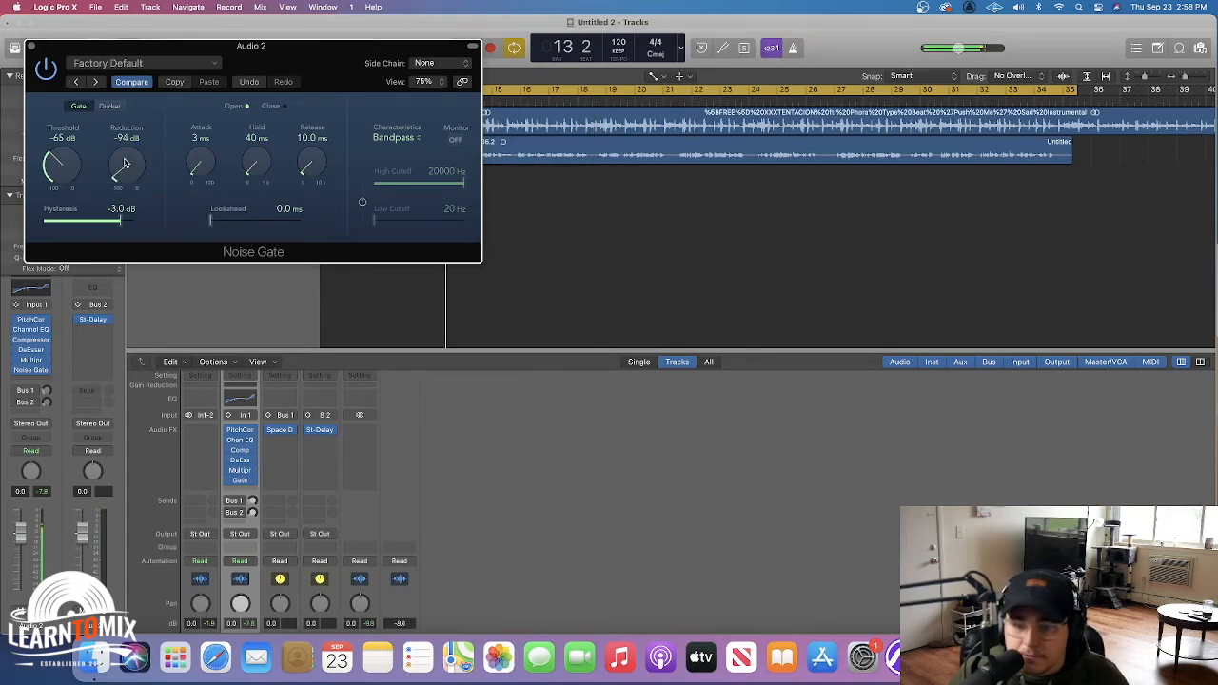
{"action": "left_click_drag", "start_coordinate": [125, 164], "coordinate": [126, 155]}
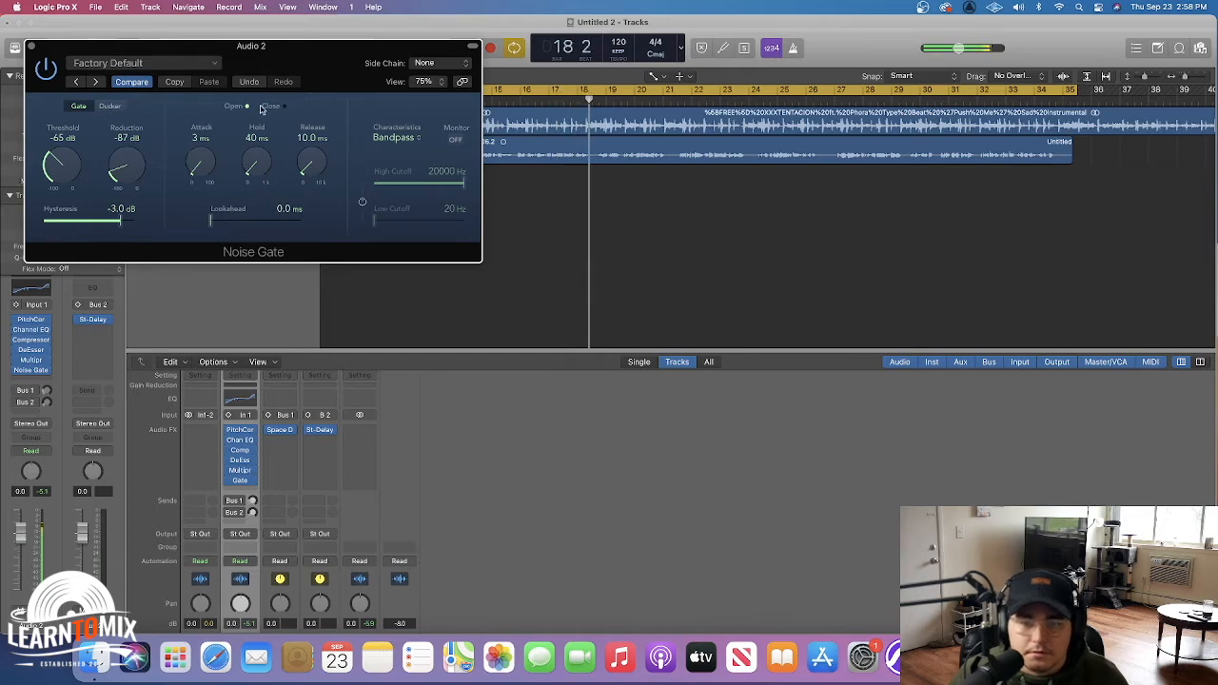
{"action": "key", "text": "space"}
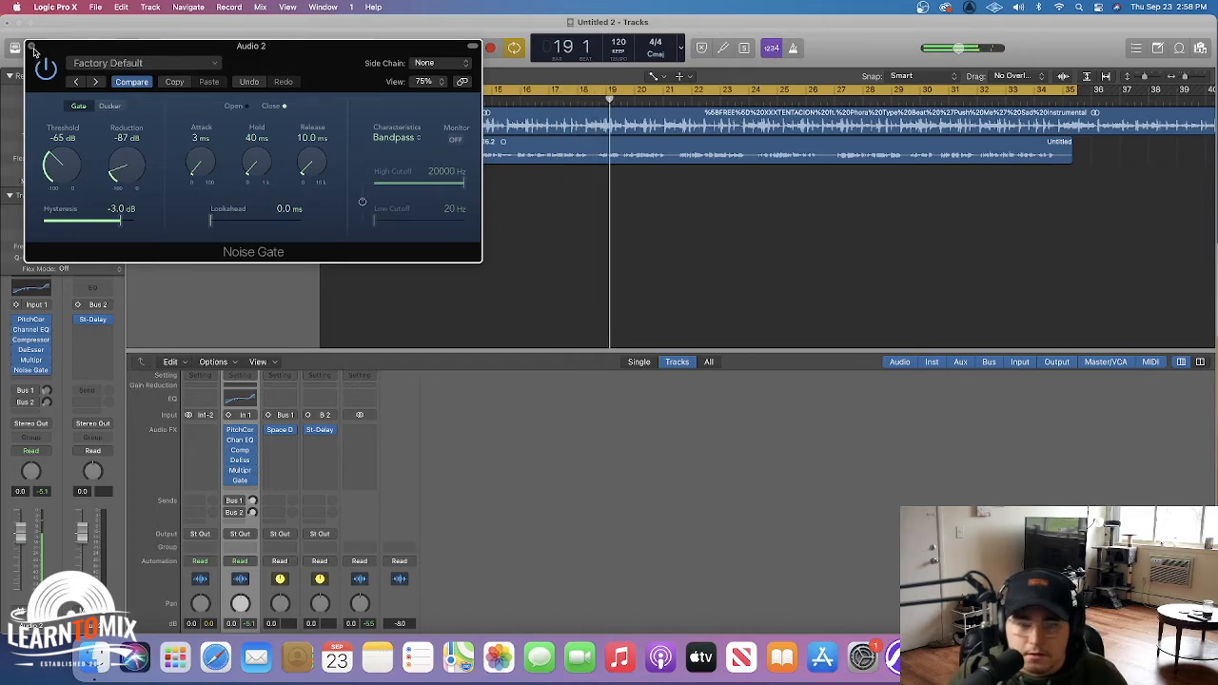
- Close the Noise Gate and examine the buses available for a send on the Aux 1 channel without assigning one
{"action": "left_click", "coordinate": [31, 46]}
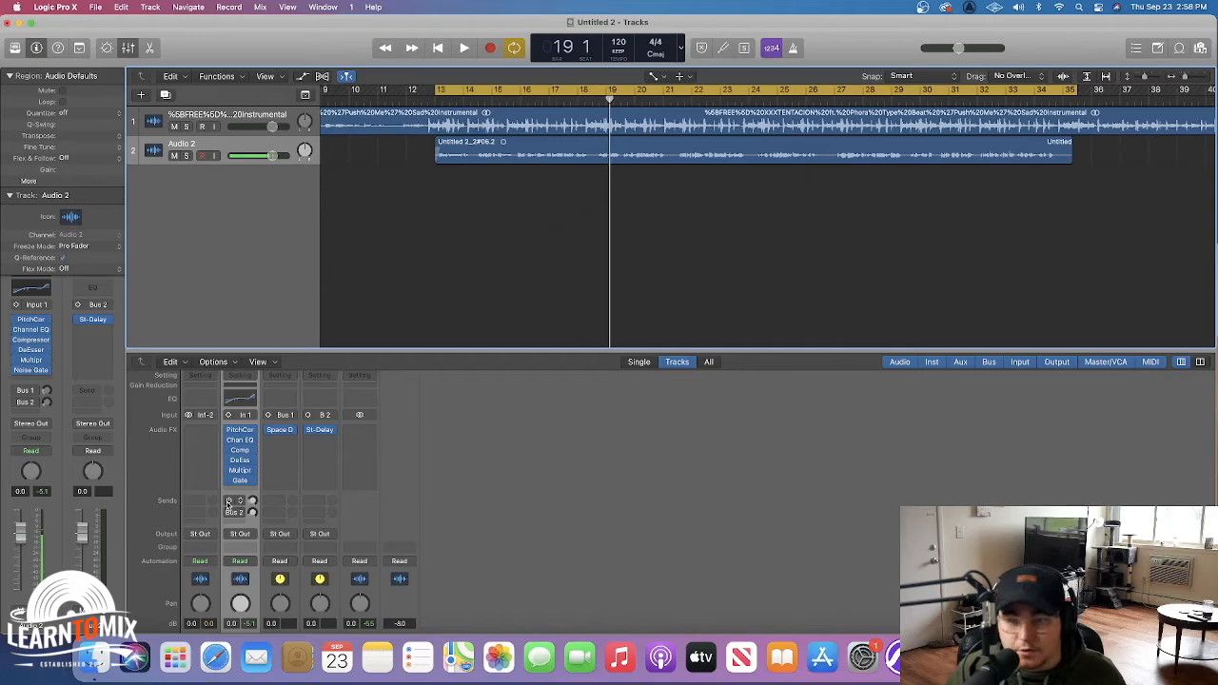
{"action": "left_click", "coordinate": [275, 504]}
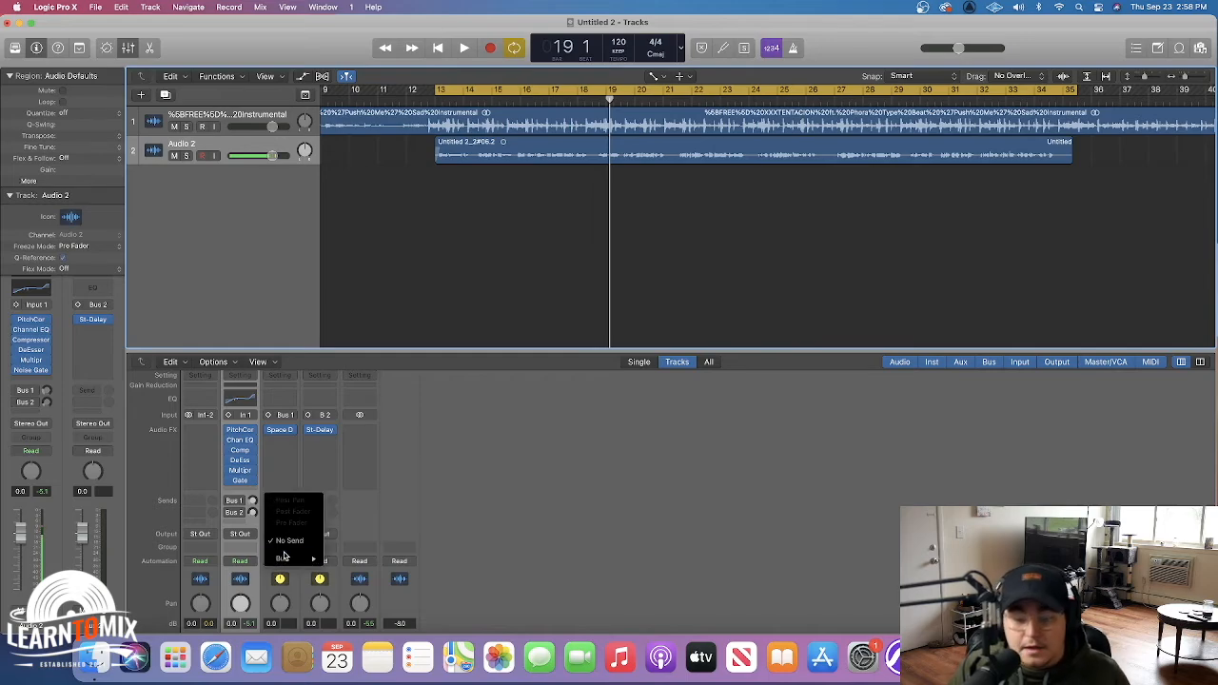
{"action": "mouse_move", "coordinate": [285, 558]}
{"action": "left_click", "coordinate": [487, 551]}
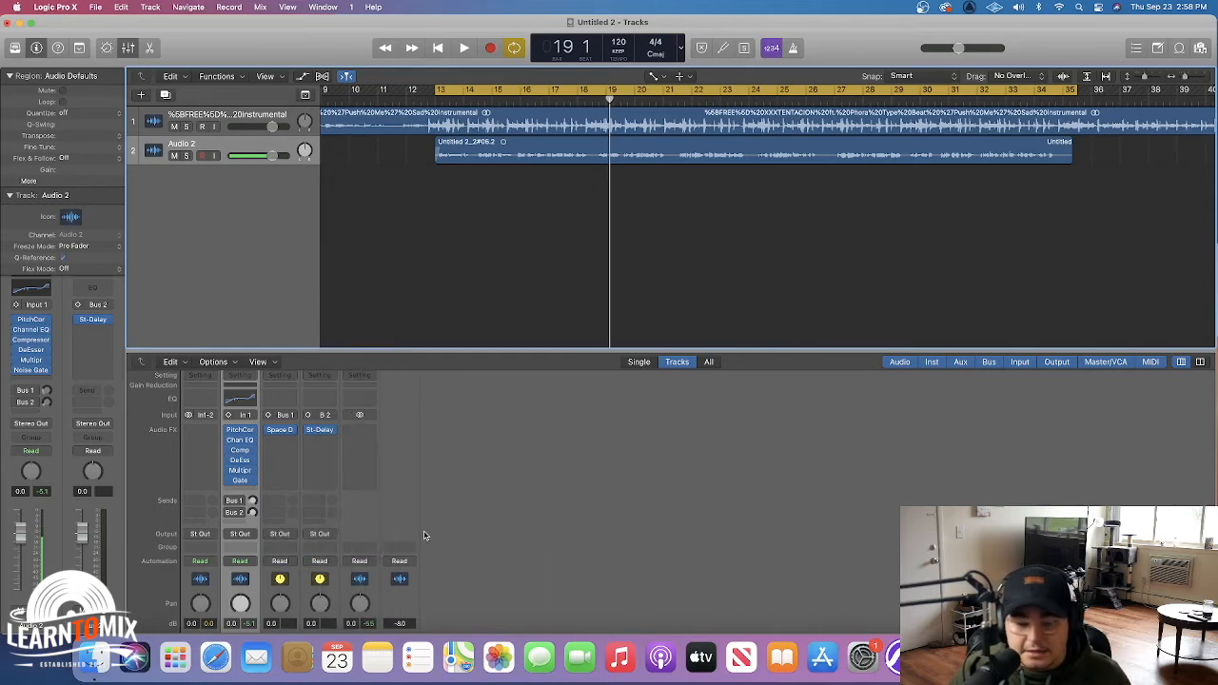
{"action": "left_click", "coordinate": [273, 504]}
{"action": "mouse_move", "coordinate": [294, 563]}
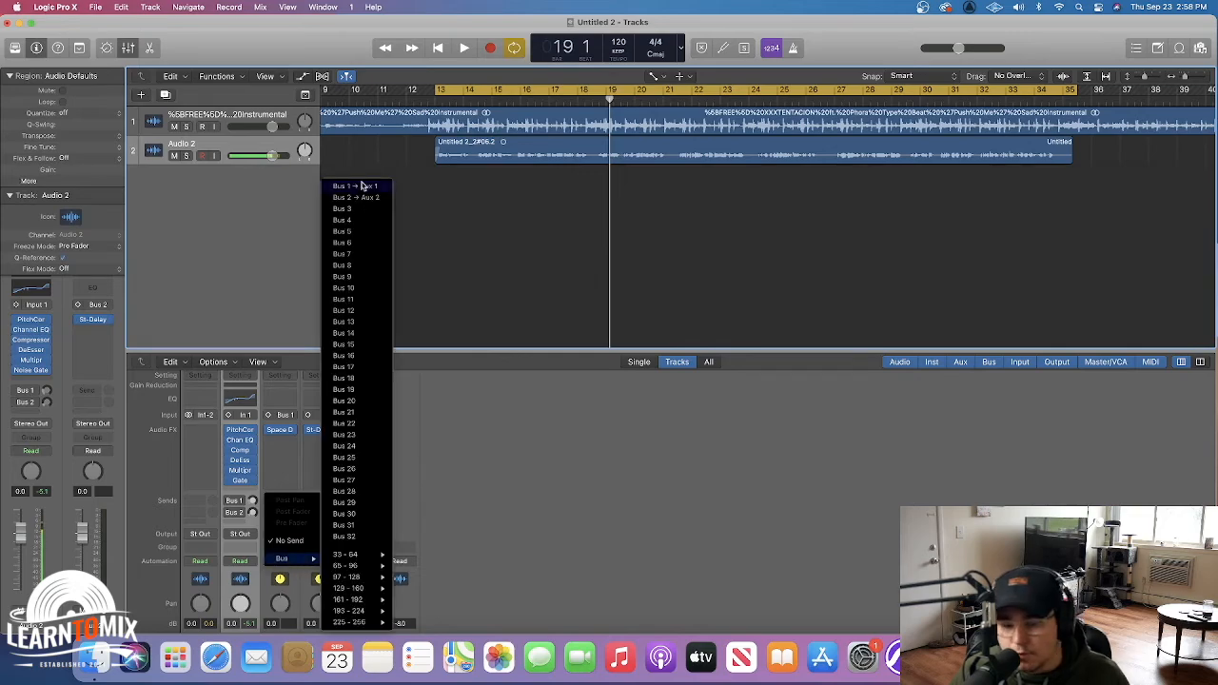
{"action": "left_click", "coordinate": [563, 501]}
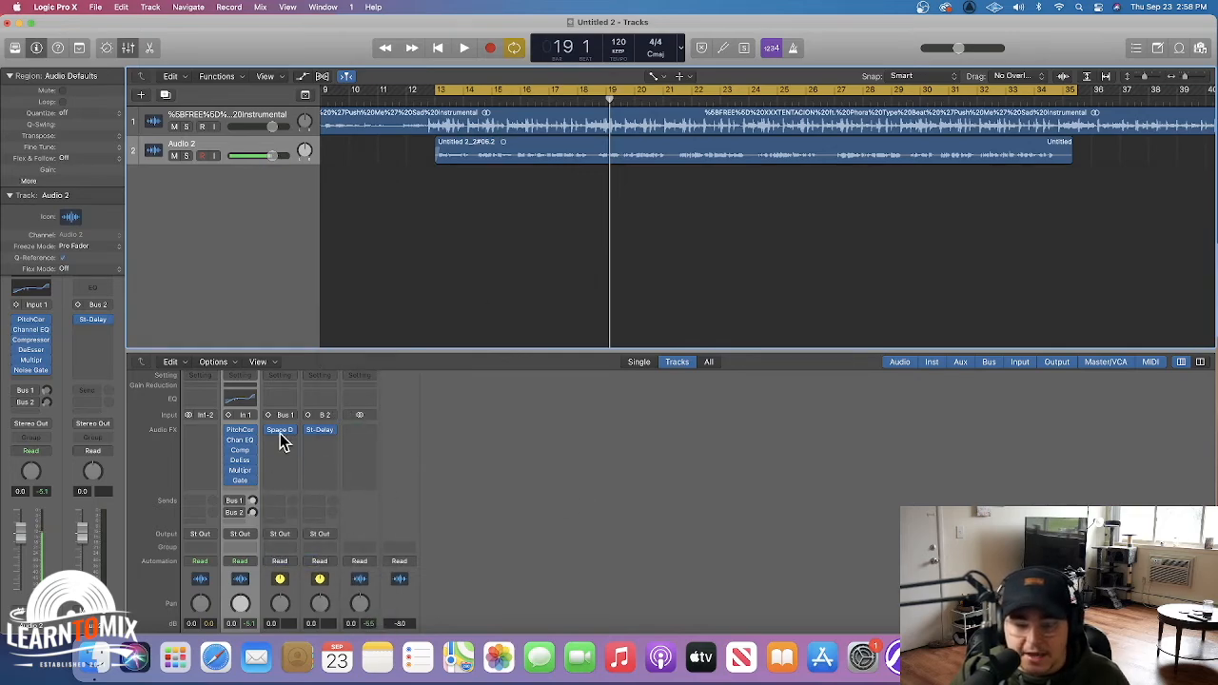
- Activate the Bus 1 reverb send on Audio 2 and compare the vocal with and without it in playback
{"action": "left_click", "coordinate": [228, 501]}
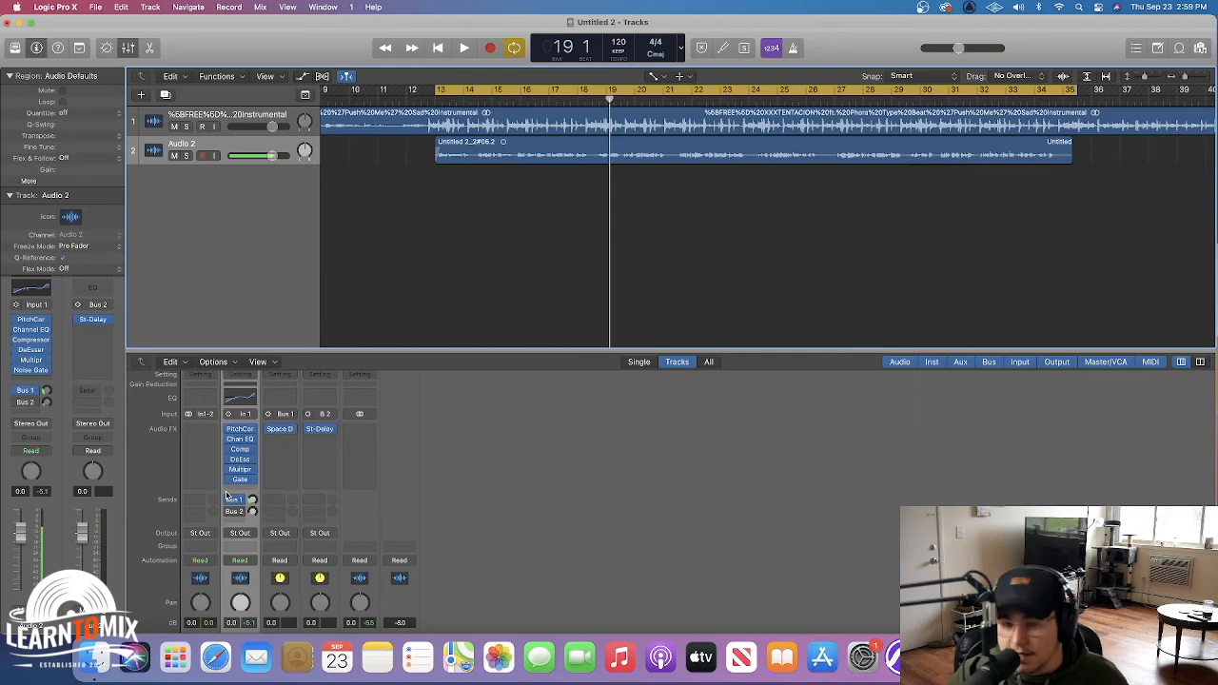
{"action": "key", "text": "space"}
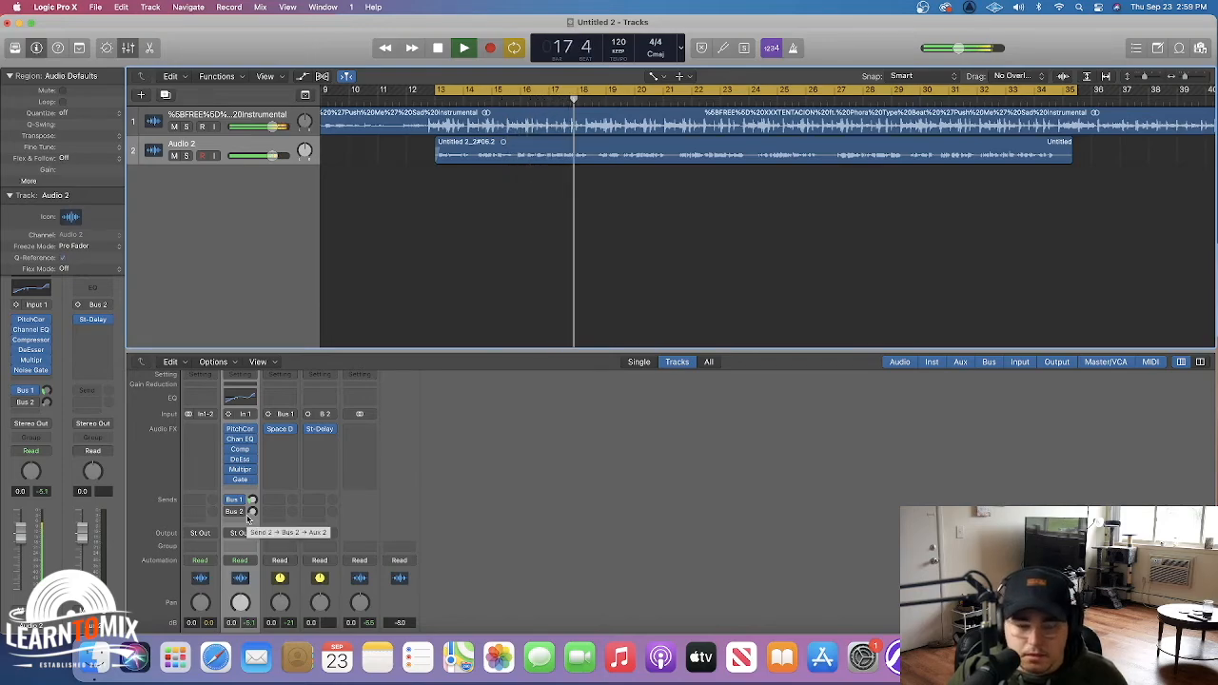
{"action": "key", "text": "space"}
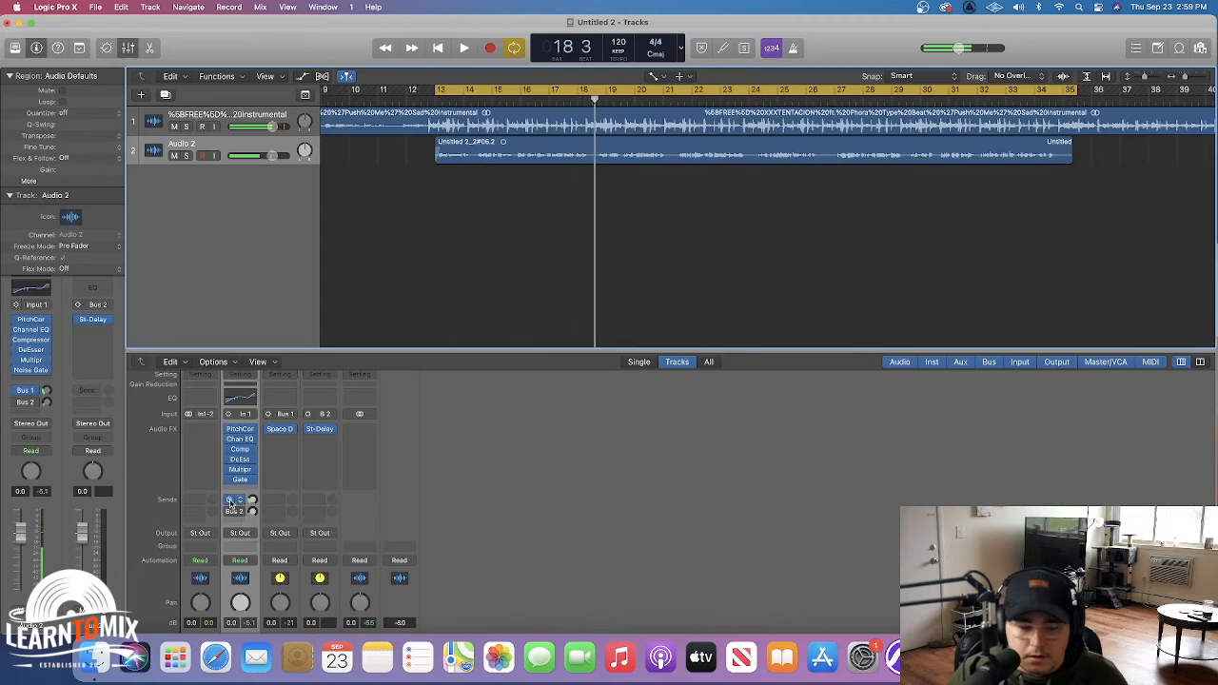
{"action": "key", "text": "space"}
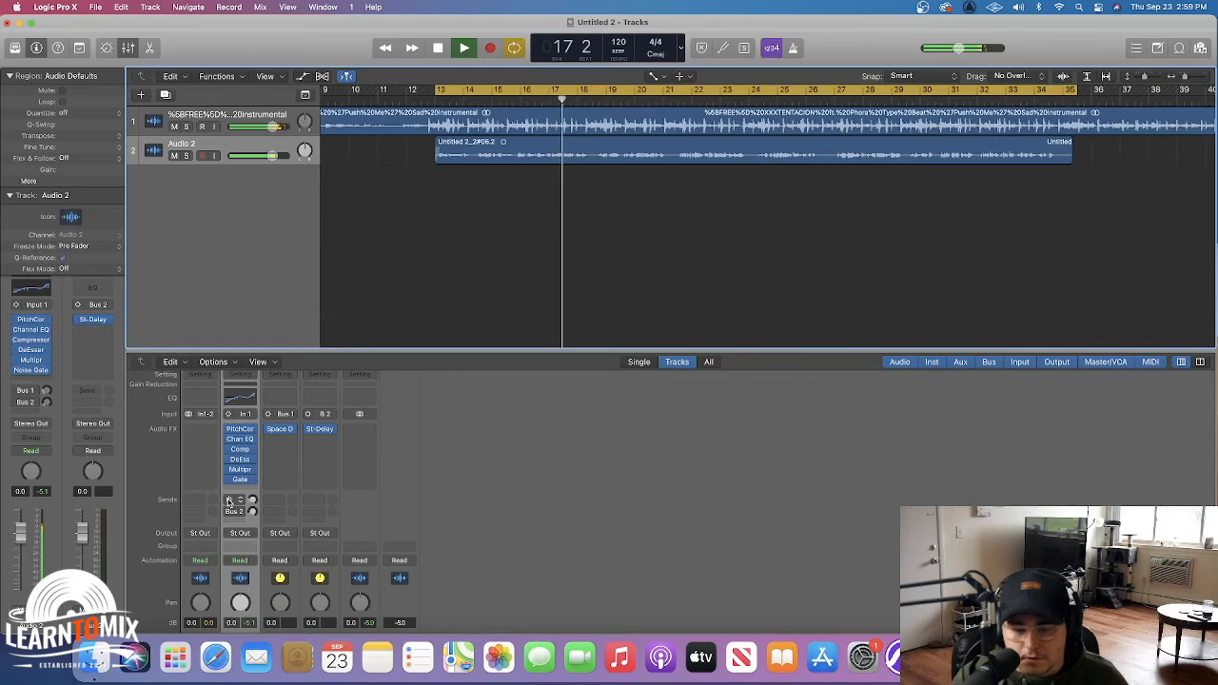
{"action": "key", "text": "space"}
{"action": "left_click", "coordinate": [229, 501]}
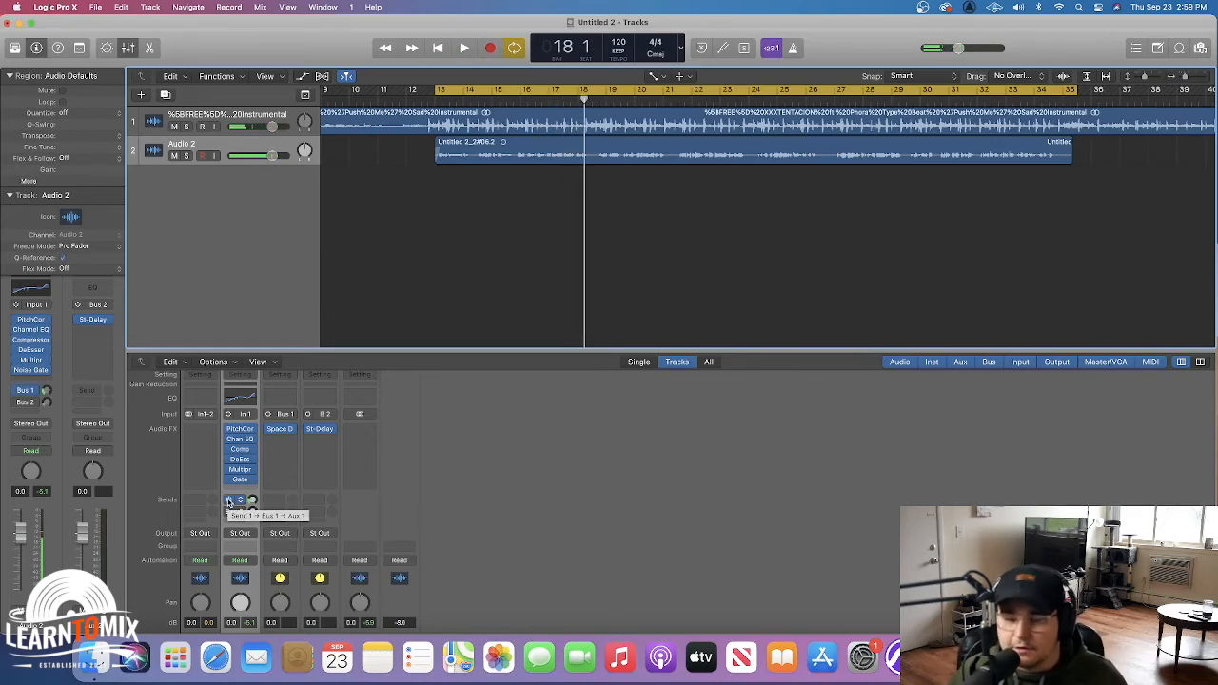
- Open Space Designer on Aux 1, examine its reverb settings and close it
{"action": "left_click", "coordinate": [278, 430]}
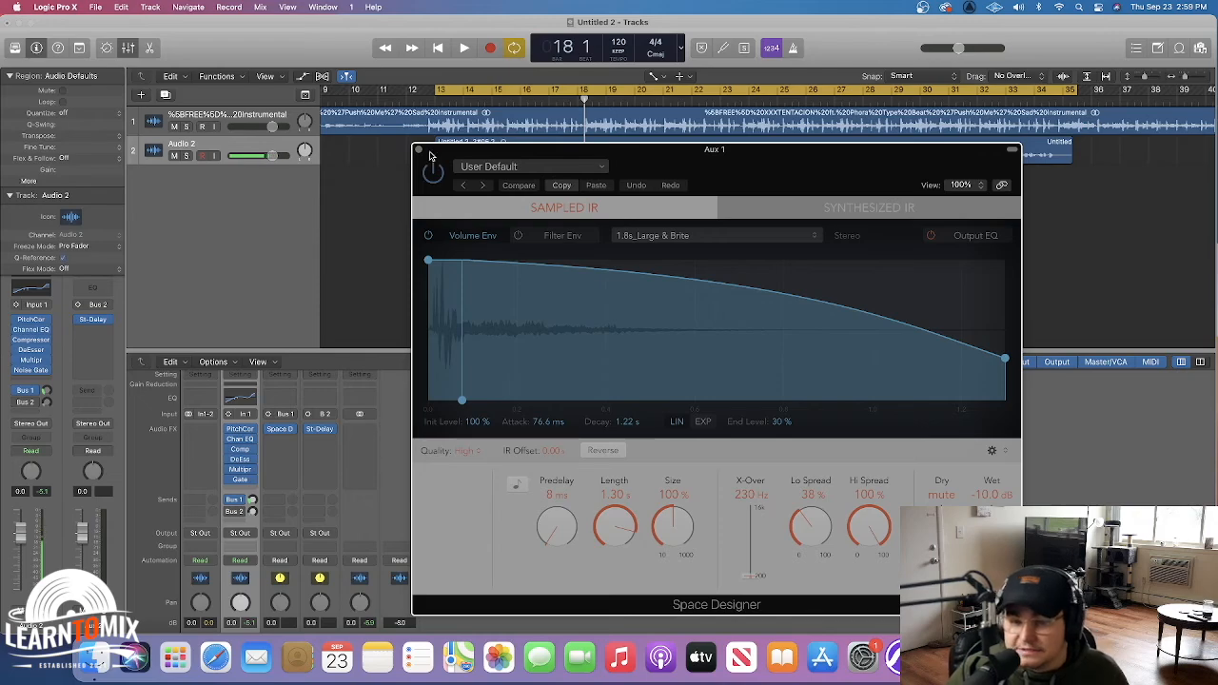
{"action": "scroll", "coordinate": [254, 476], "scroll_direction": "down", "scroll_amount": 1}
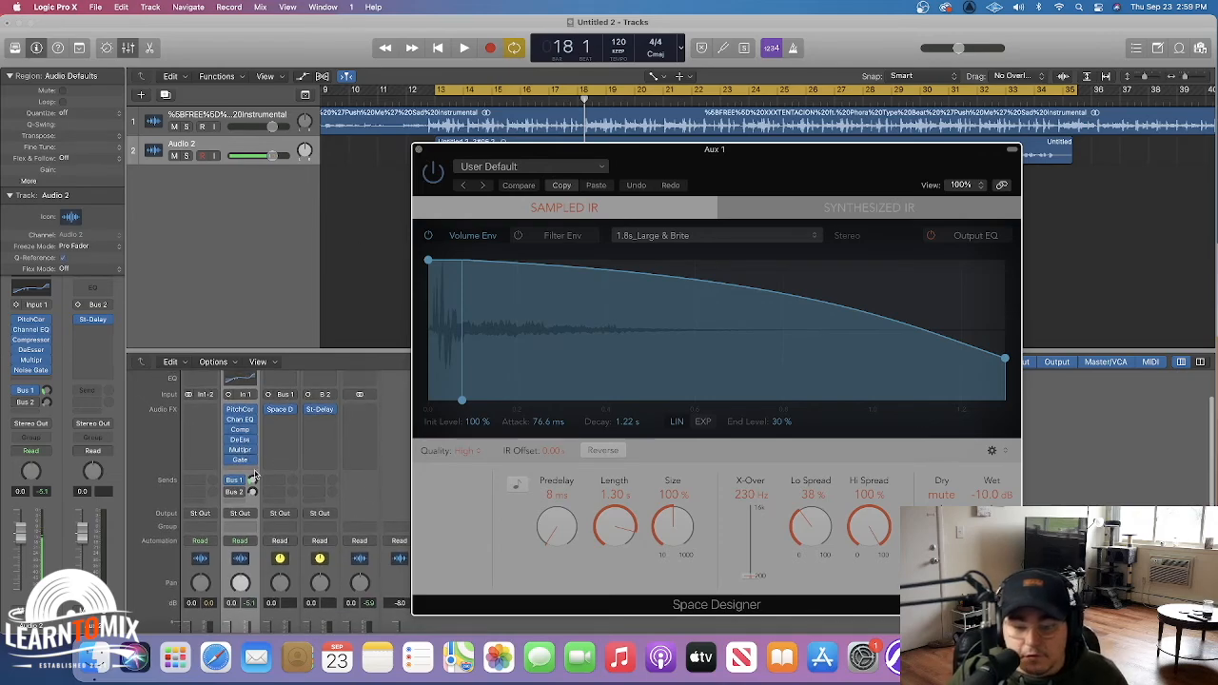
{"action": "left_click", "coordinate": [418, 151]}
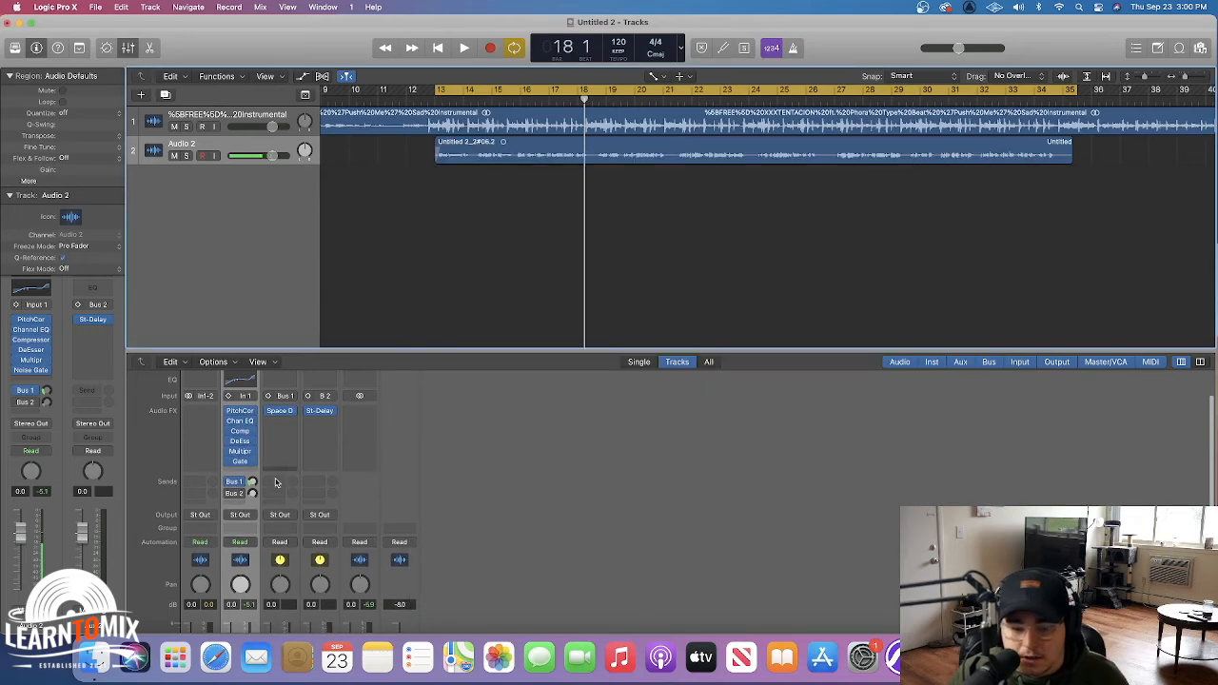
- Activate the Bus 2 send on Audio 2, examine the Stereo Delay on Aux 2 and play the vocal with it
{"action": "scroll", "coordinate": [229, 499], "scroll_direction": "up", "scroll_amount": 1}
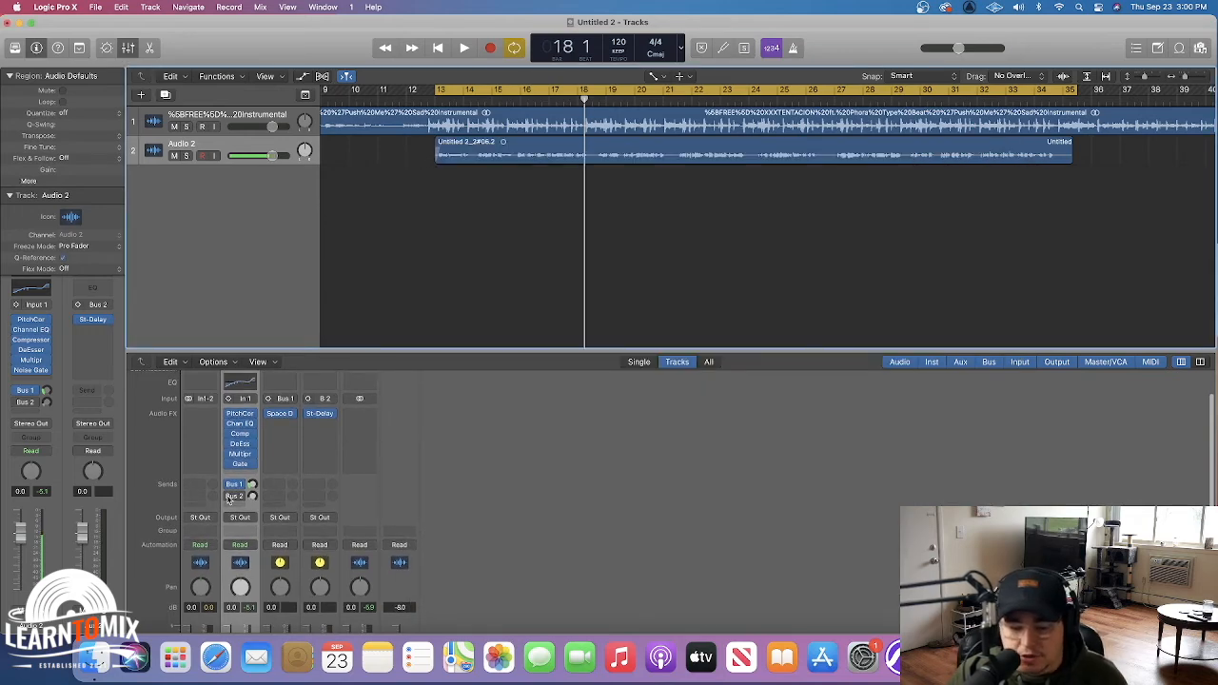
{"action": "left_click", "coordinate": [329, 416]}
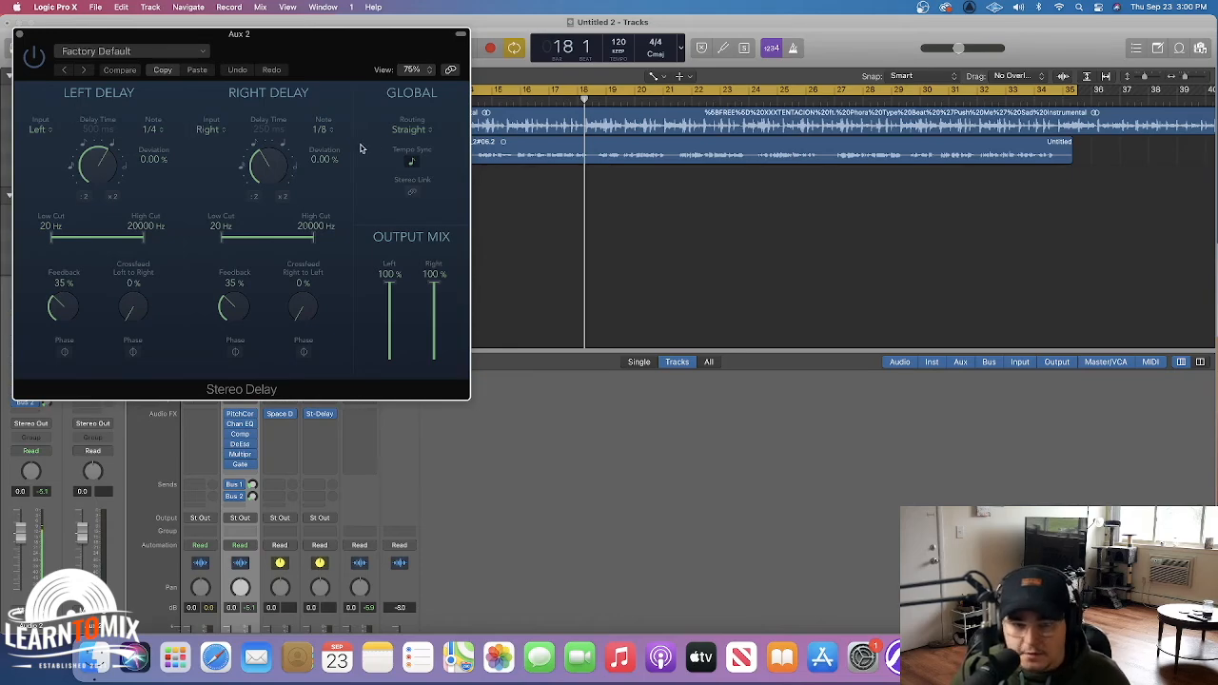
{"action": "left_click", "coordinate": [20, 34]}
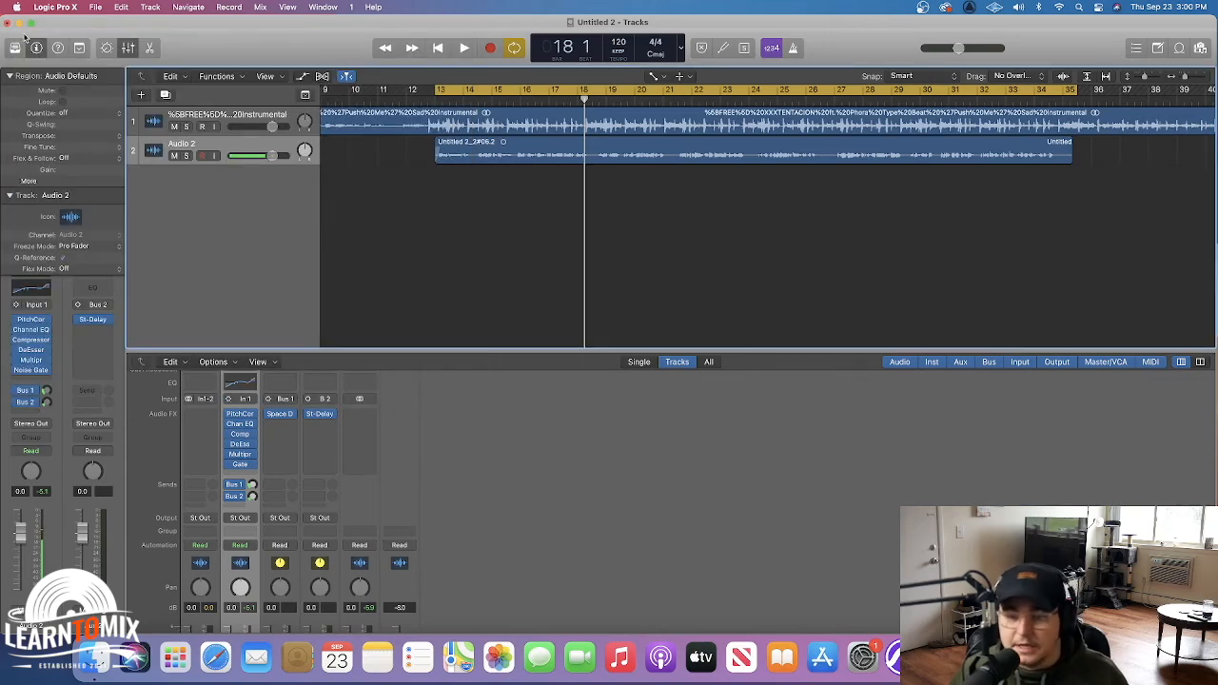
{"action": "key", "text": "space"}
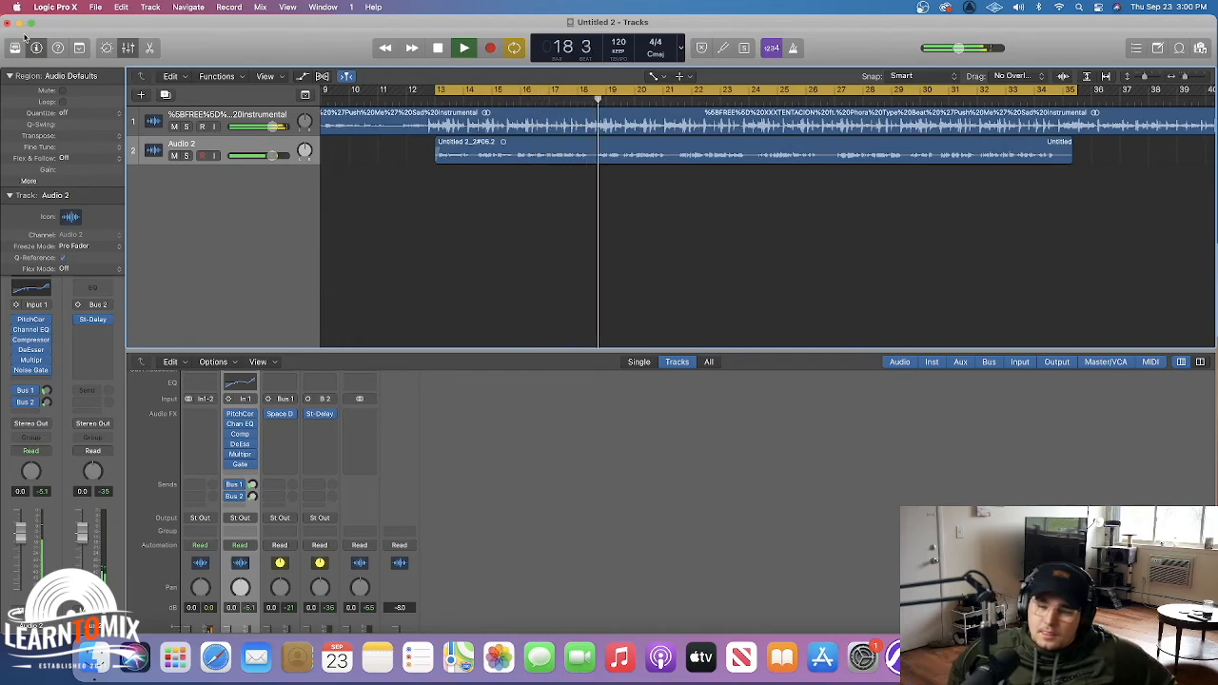
{"action": "key", "text": "space"}
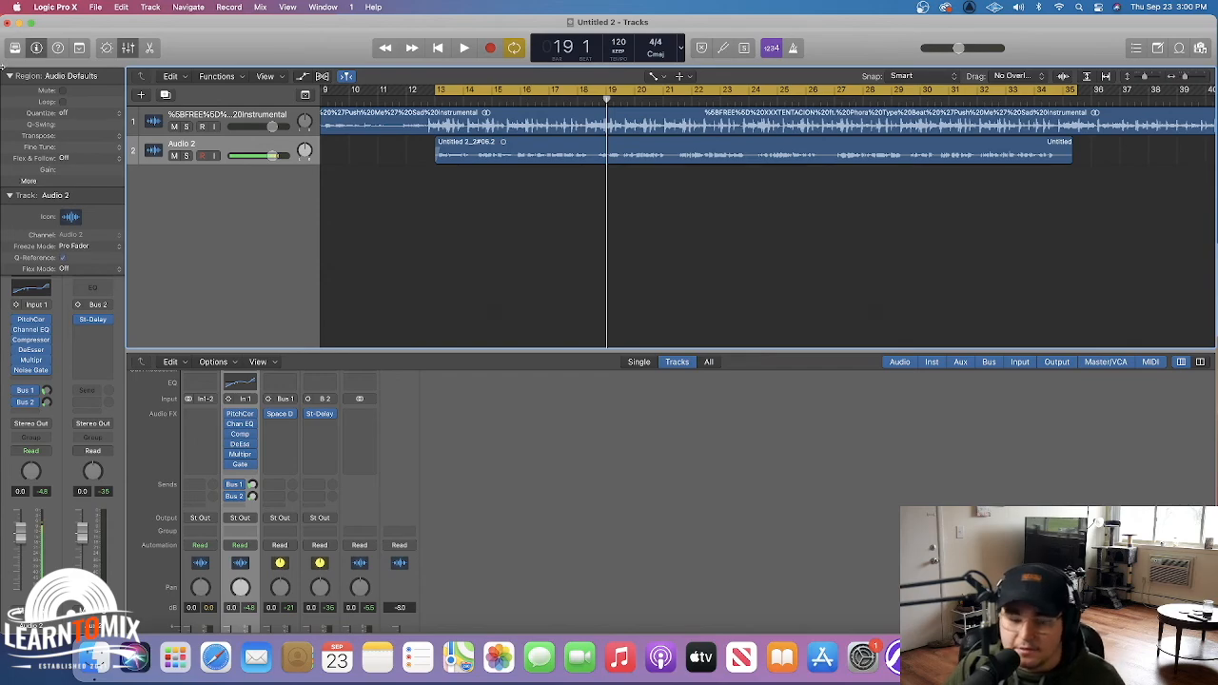
- Raise the Bus 2 delay send on Audio 2 to -5.4 dB and play the vocal briefly
{"action": "left_click_drag", "start_coordinate": [252, 497], "coordinate": [250, 447]}
{"action": "key", "text": "space"}
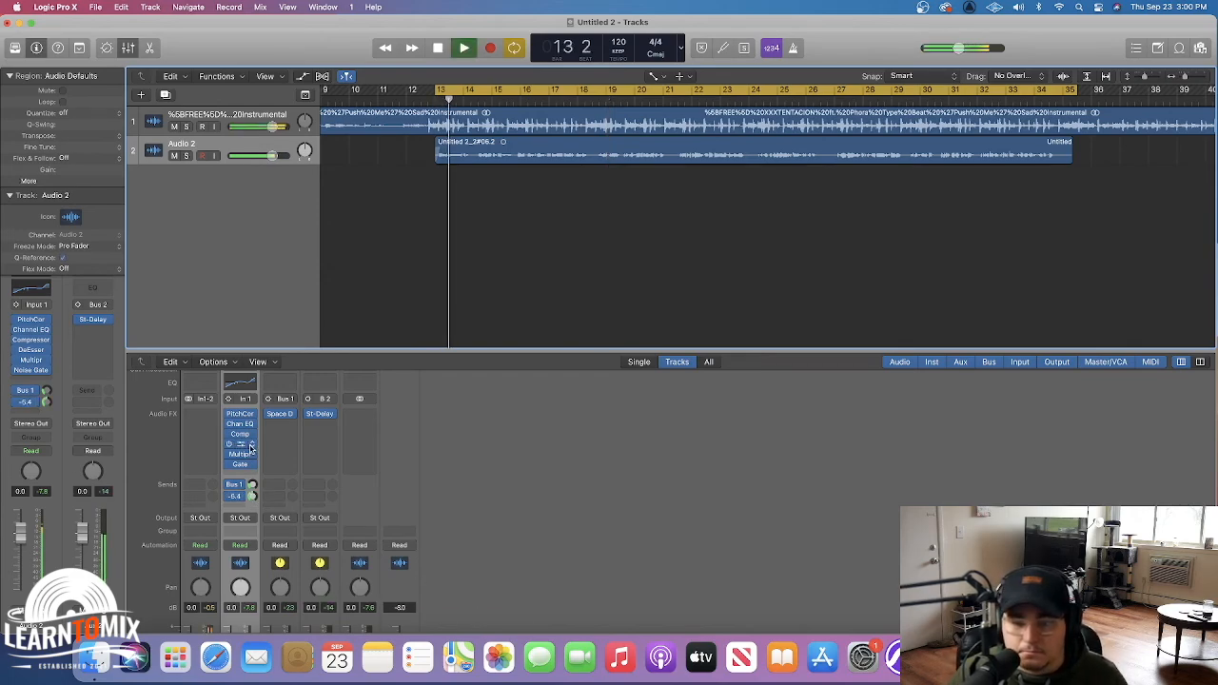
{"action": "key", "text": "space"}
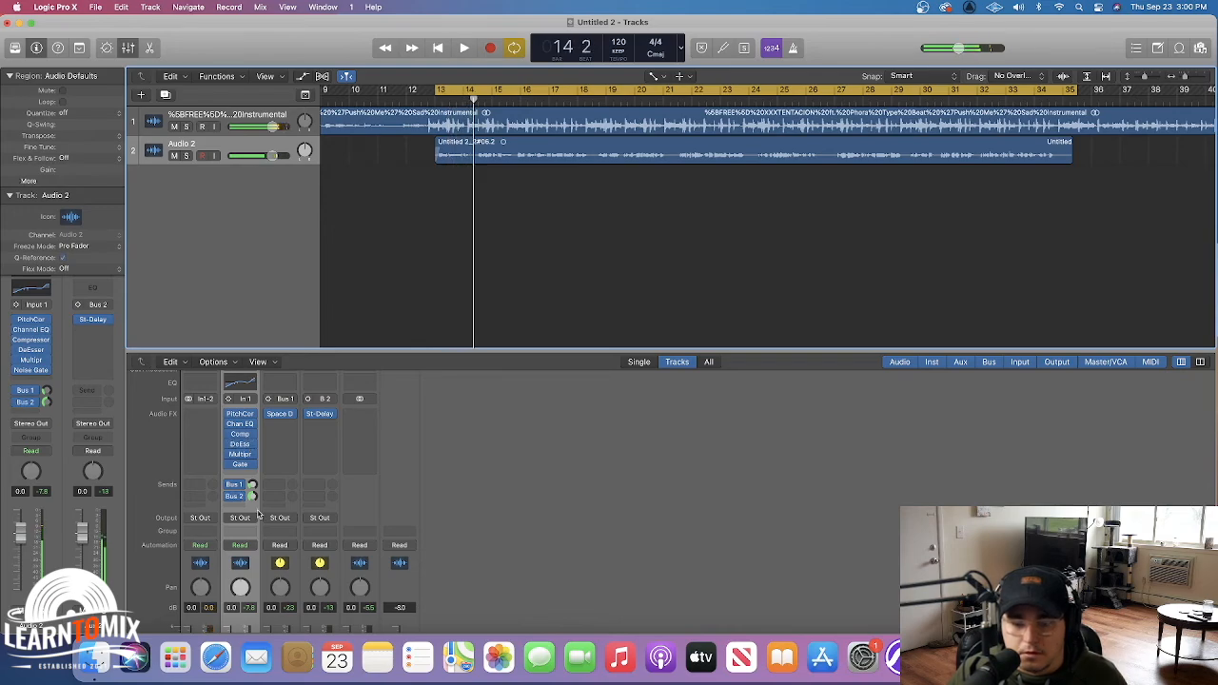
- Lower the Bus 2 send on Audio 2 to -17.6 dB and nudge it slightly lower during playback
{"action": "left_click_drag", "start_coordinate": [252, 495], "coordinate": [255, 539]}
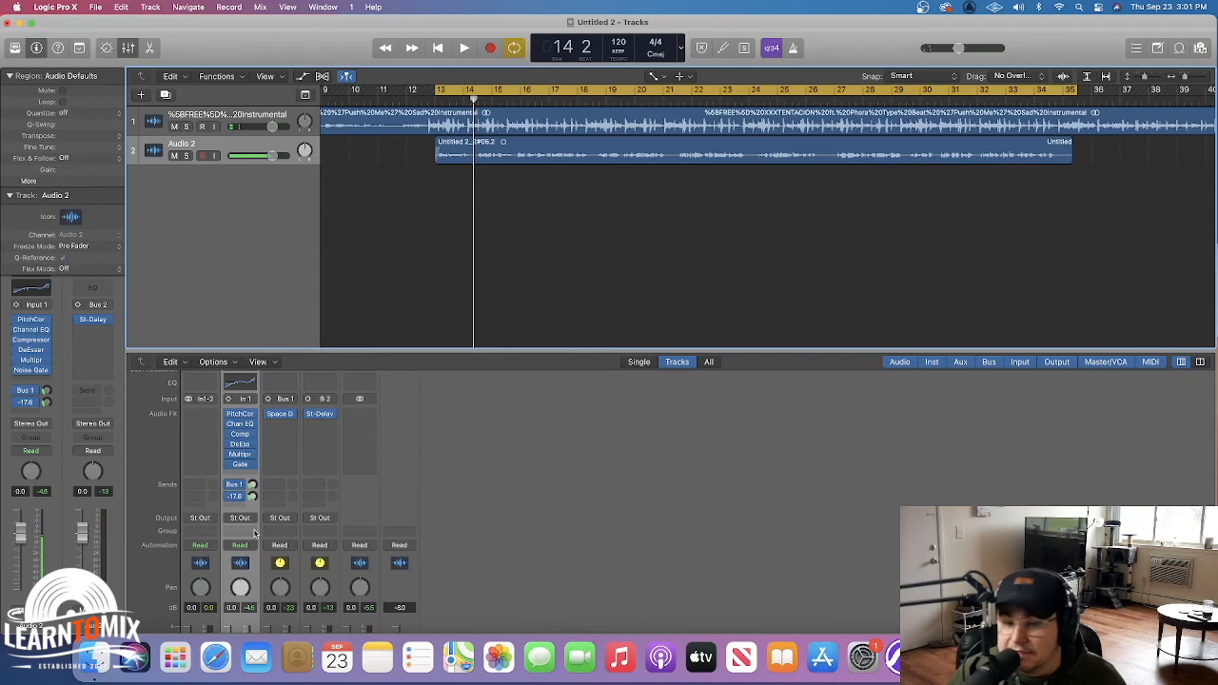
{"action": "key", "text": "space"}
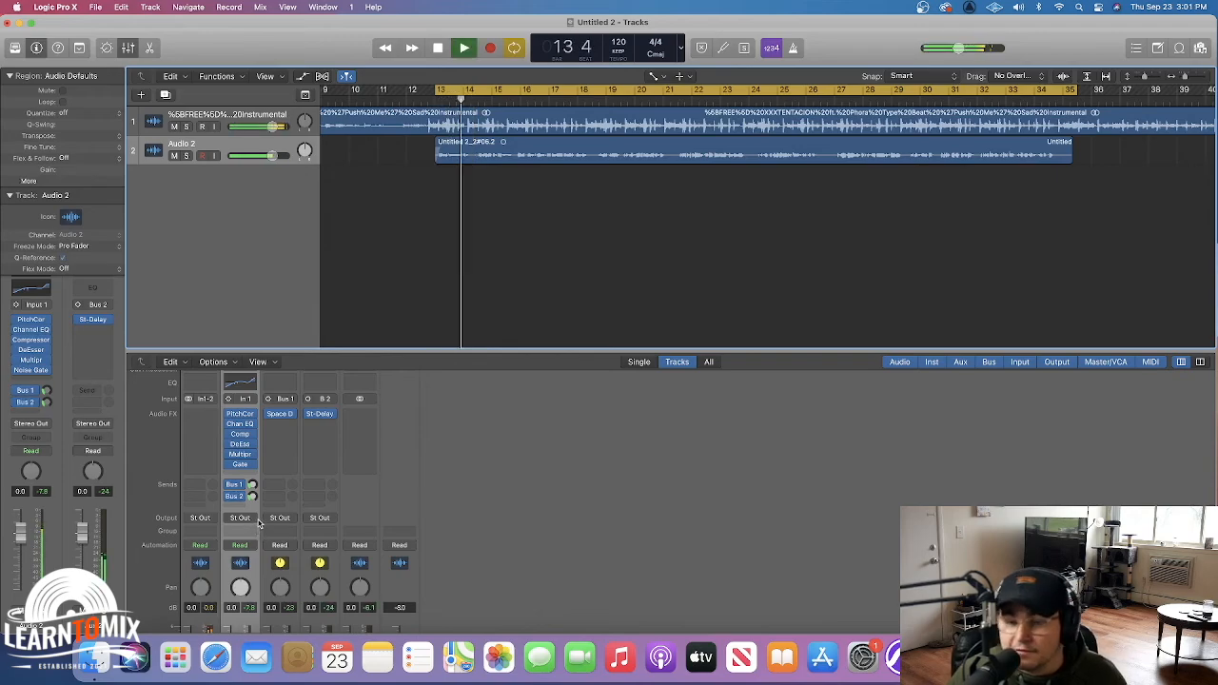
{"action": "left_click_drag", "start_coordinate": [252, 495], "coordinate": [255, 503]}
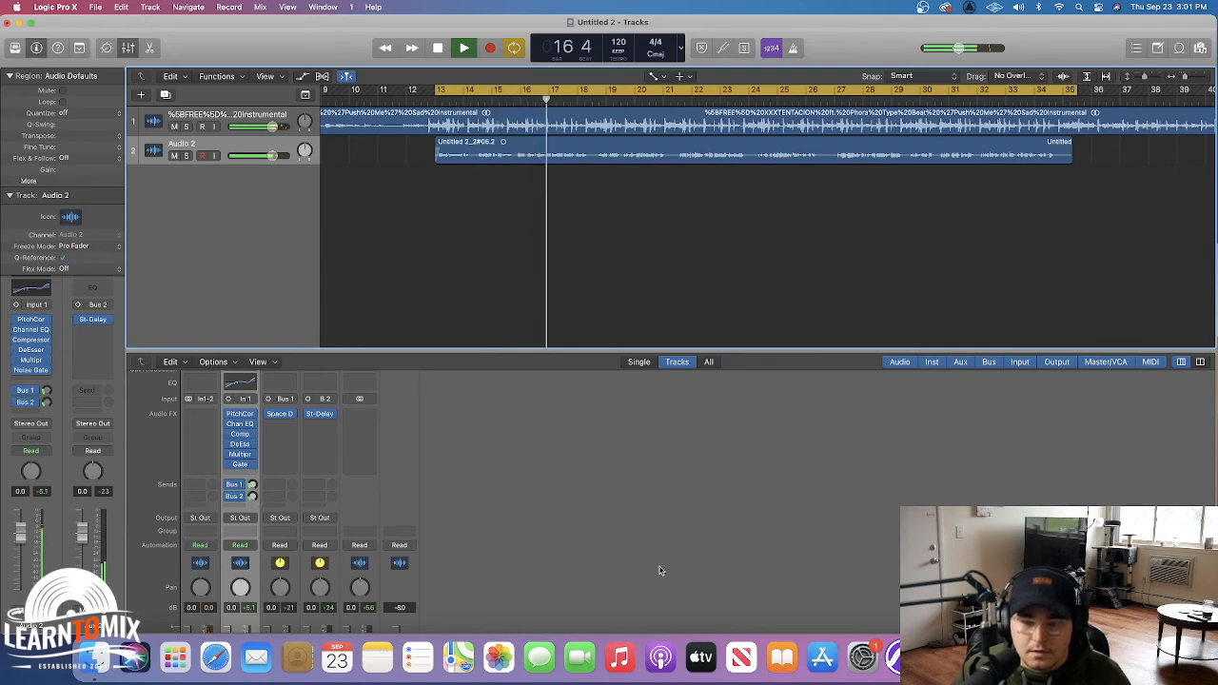
{"action": "key", "text": "space"}
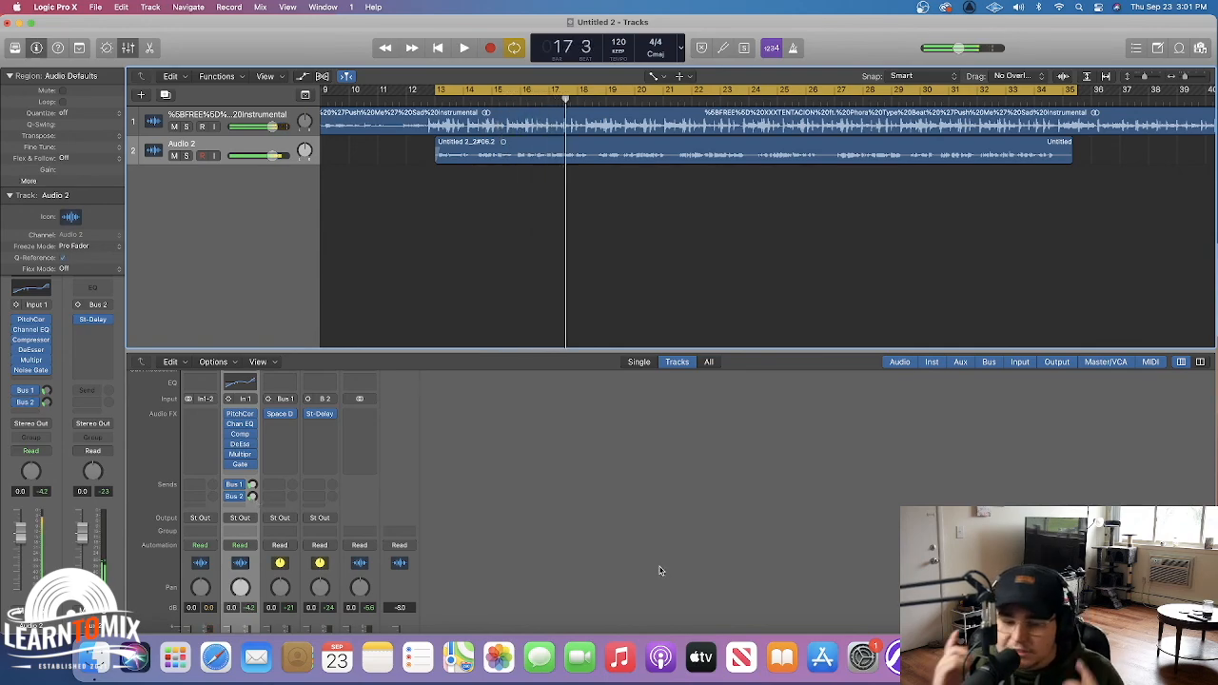